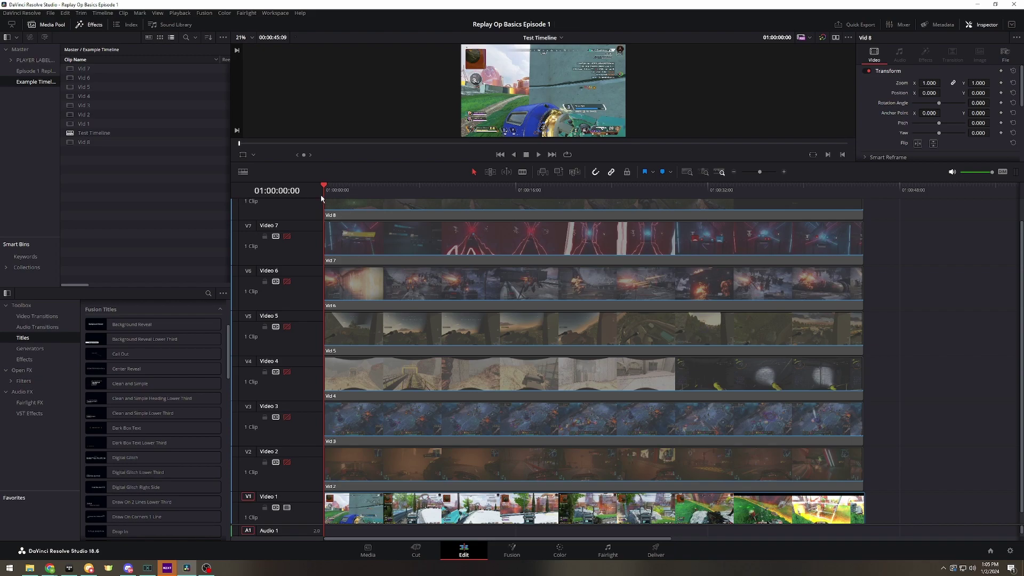
Play the timeline from about 22 seconds in on Vid 5 and re-enable tracks V2 and V3.
{"action": "left_click_drag", "start_coordinate": [325, 190], "coordinate": [494, 283]}
{"action": "left_click", "coordinate": [398, 323]}
{"action": "key", "text": "space"}
{"action": "left_click", "coordinate": [287, 462]}
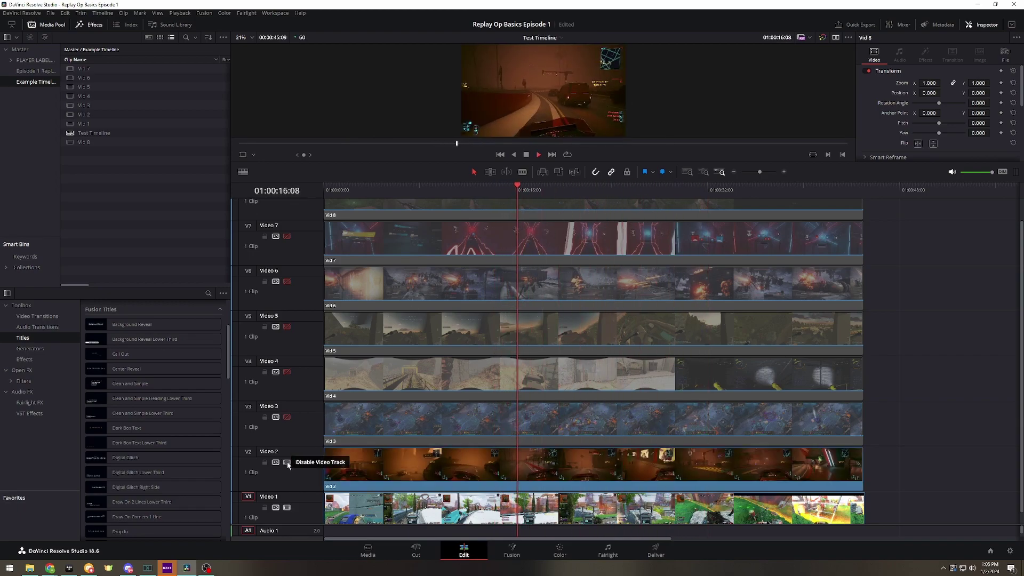
{"action": "left_click", "coordinate": [287, 417]}
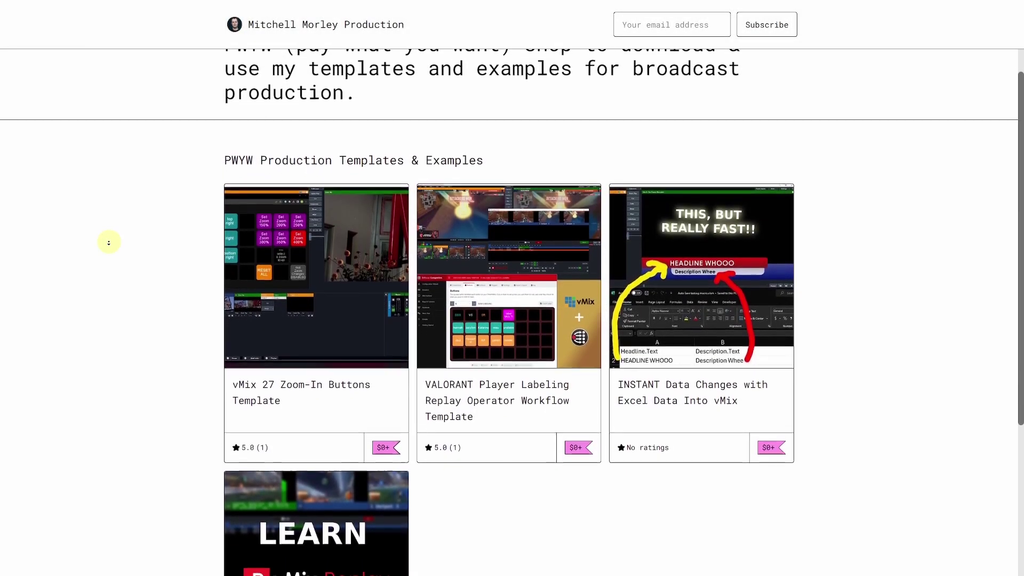
Scroll the template shop and open the vMix Replay Operator Starter Template product page.
{"action": "scroll", "coordinate": [108, 243], "scroll_direction": "down", "scroll_amount": 2}
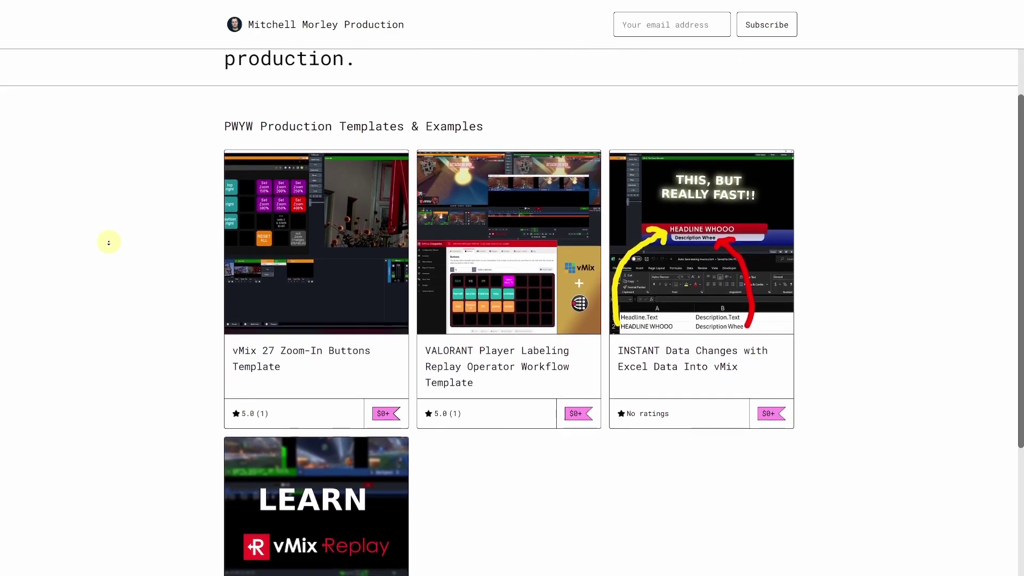
{"action": "scroll", "coordinate": [108, 243], "scroll_direction": "down", "scroll_amount": 2}
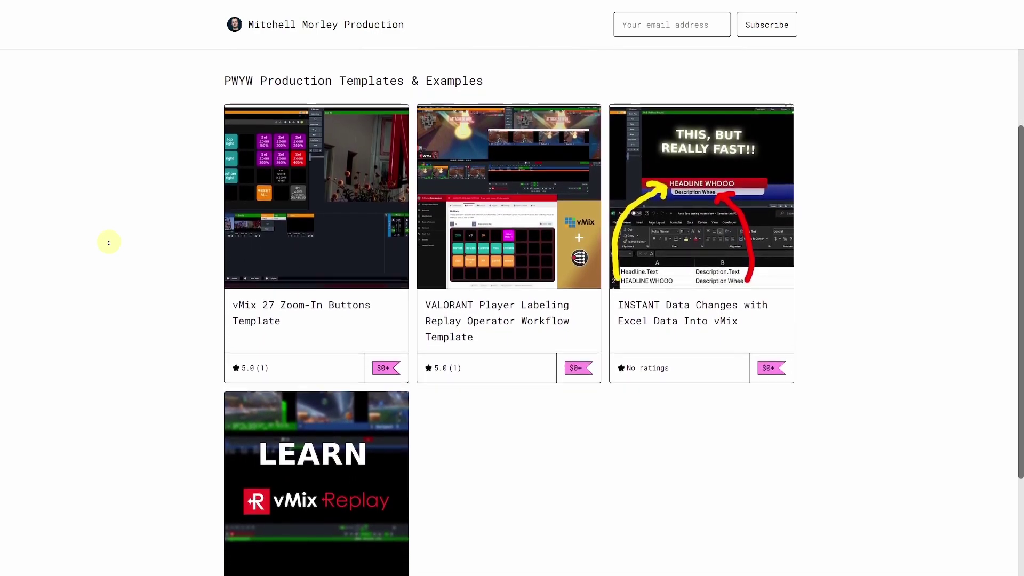
{"action": "scroll", "coordinate": [109, 242], "scroll_direction": "down", "scroll_amount": 2}
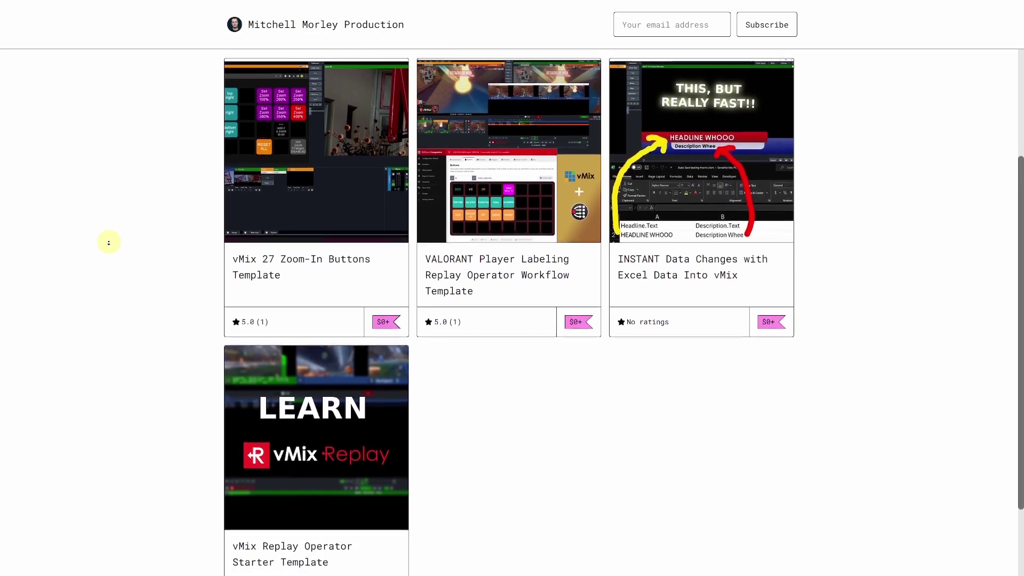
{"action": "scroll", "coordinate": [108, 243], "scroll_direction": "down", "scroll_amount": 2}
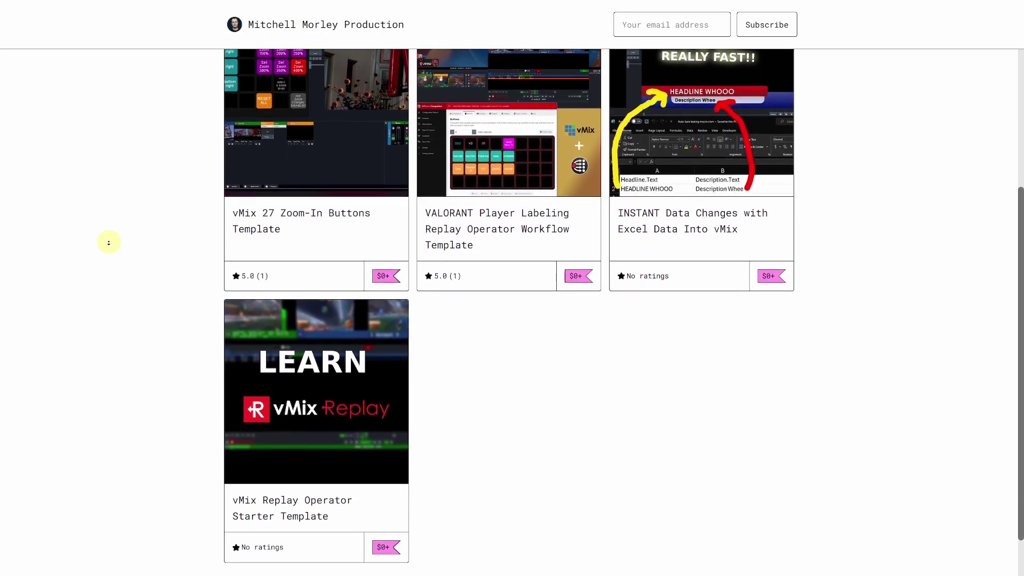
{"action": "left_click", "coordinate": [297, 388]}
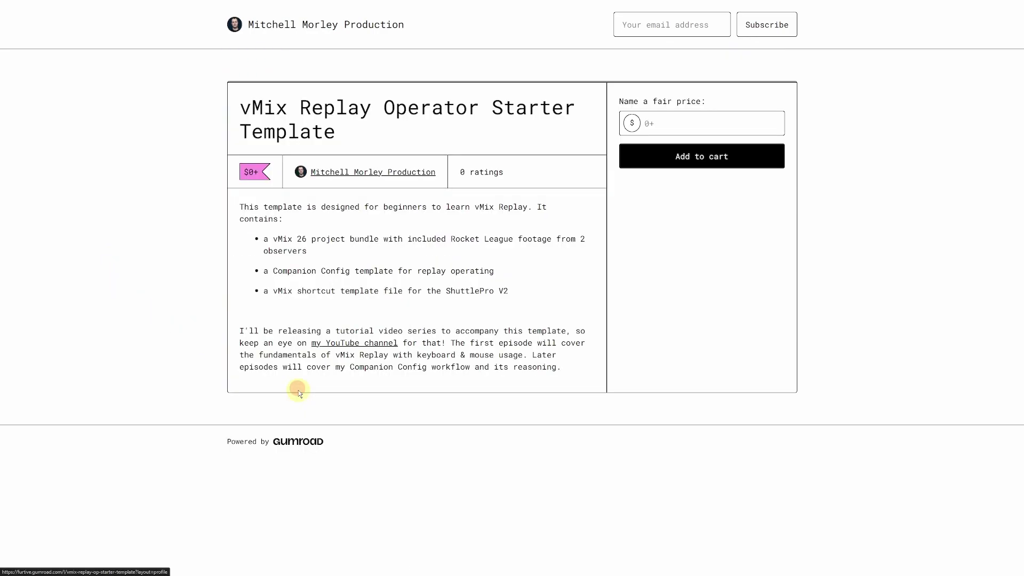
{"action": "middle_click", "coordinate": [157, 454]}
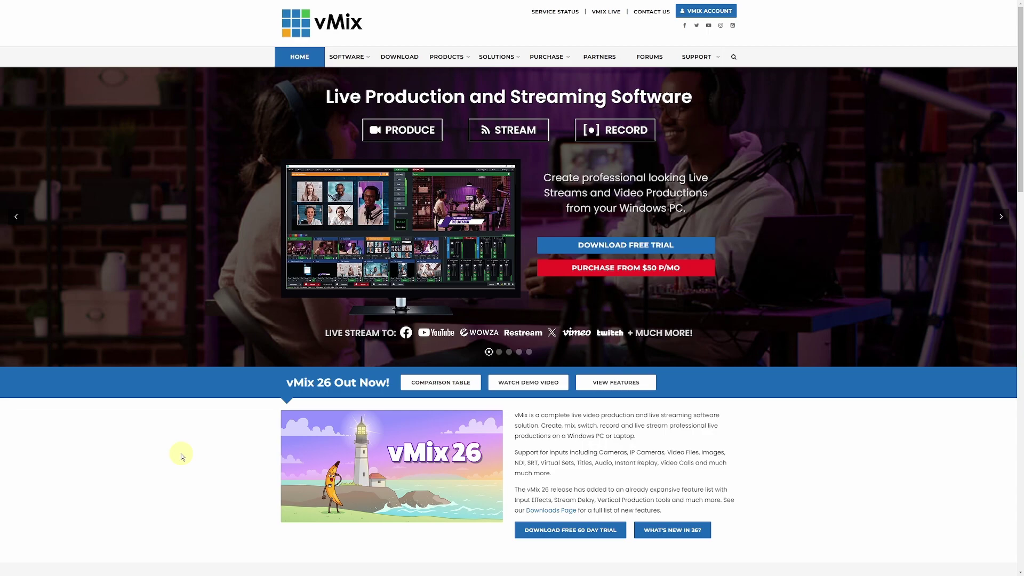
Choose DOWNLOAD FREE TRIAL on the vMix home page.
{"action": "left_click", "coordinate": [631, 251]}
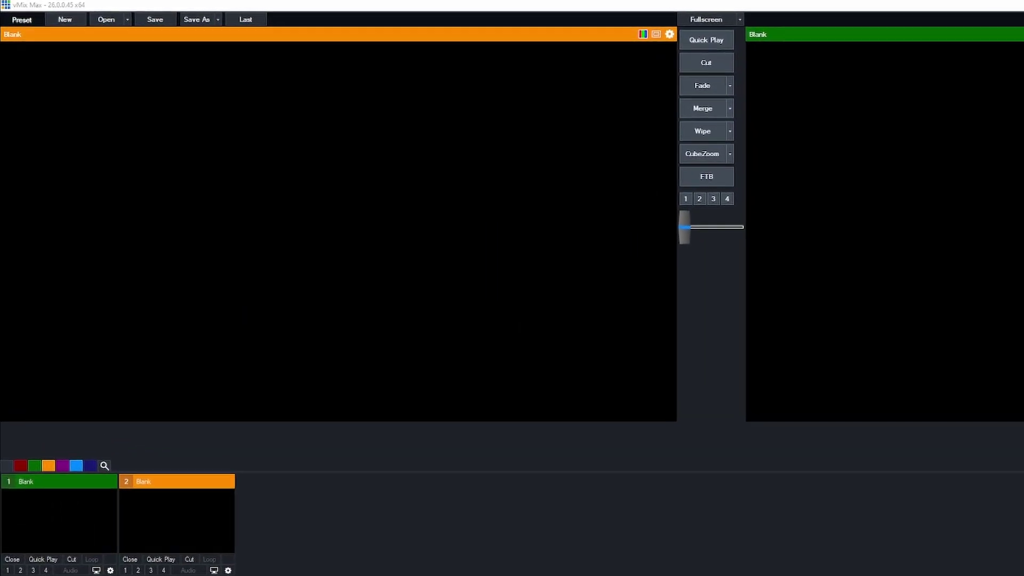
Open the Replay Op Training 2 Camera .vmixZip preset with Replay and ReplayPreview unchecked.
{"action": "left_click", "coordinate": [120, 24]}
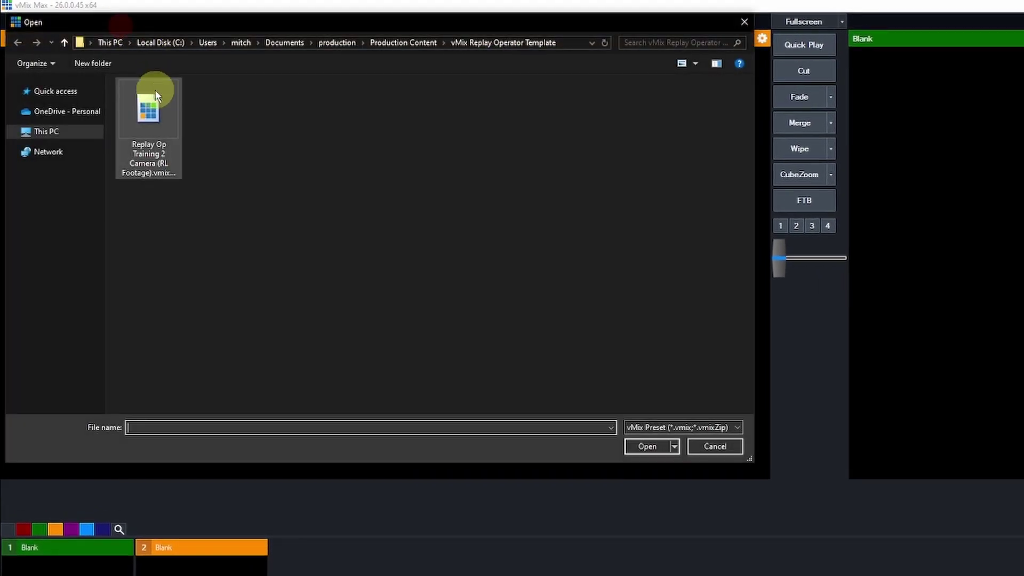
{"action": "double_click", "coordinate": [153, 107]}
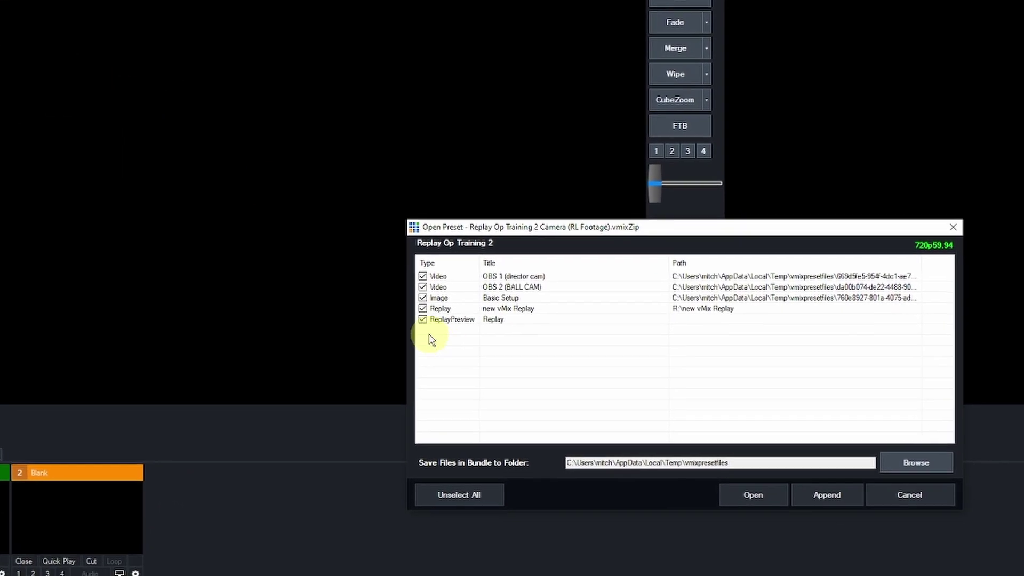
{"action": "left_click", "coordinate": [470, 337]}
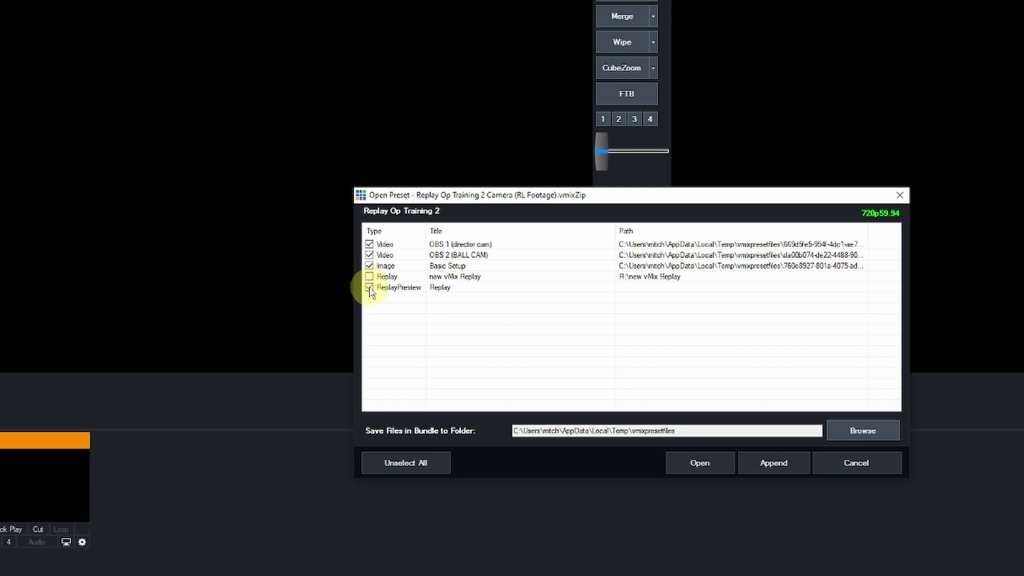
{"action": "left_click", "coordinate": [369, 287]}
{"action": "left_click", "coordinate": [696, 462]}
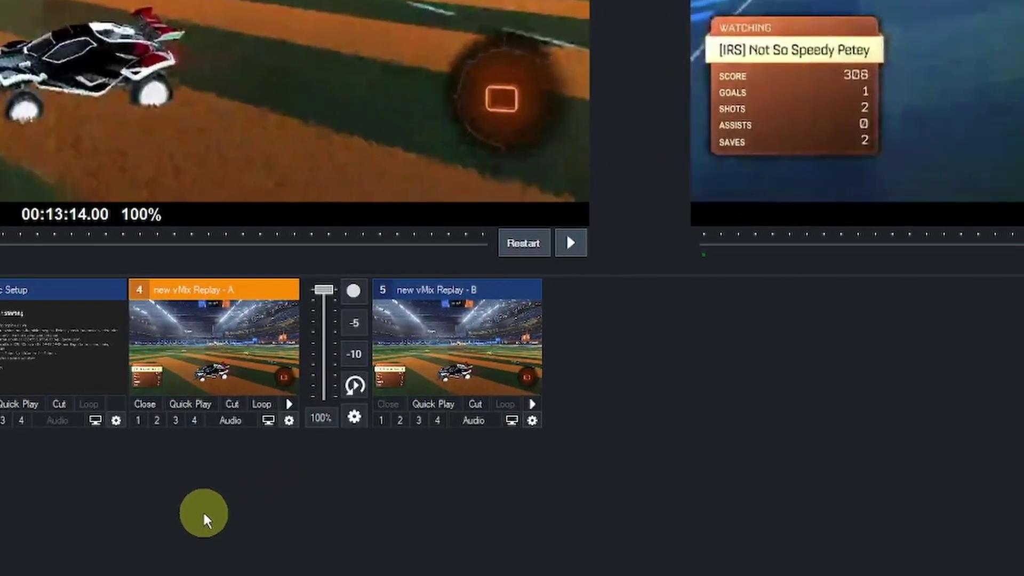
Close the vMix Replay A and B inputs.
{"action": "left_click", "coordinate": [154, 404]}
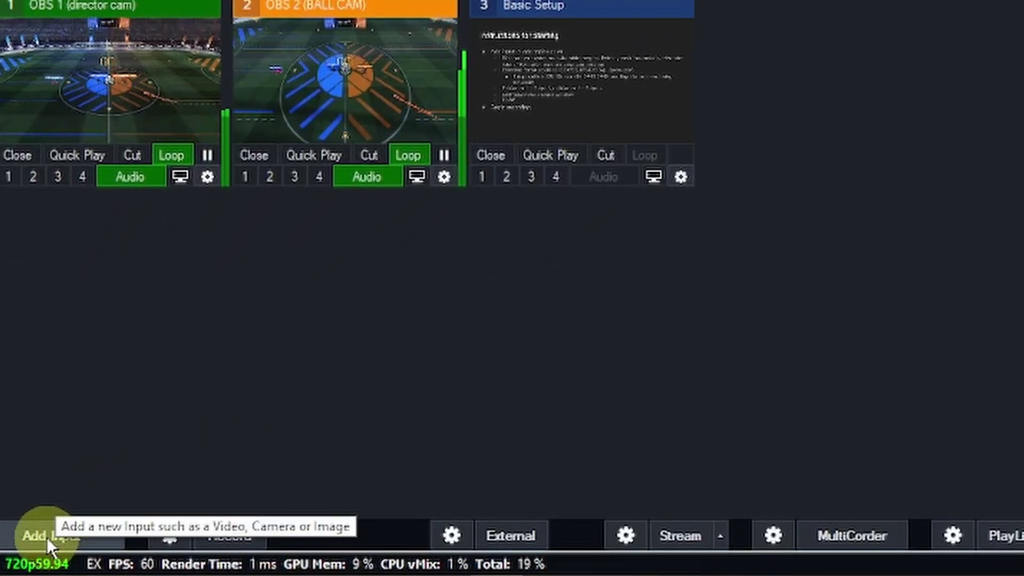
Add an Instant Replay input with LQ recording quality.
{"action": "left_click", "coordinate": [47, 537]}
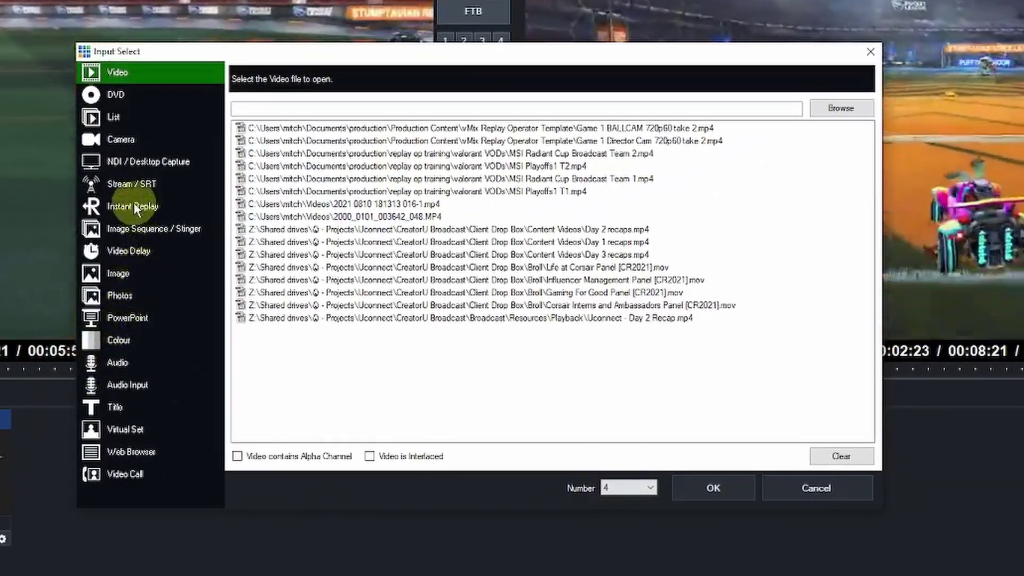
{"action": "left_click", "coordinate": [133, 204]}
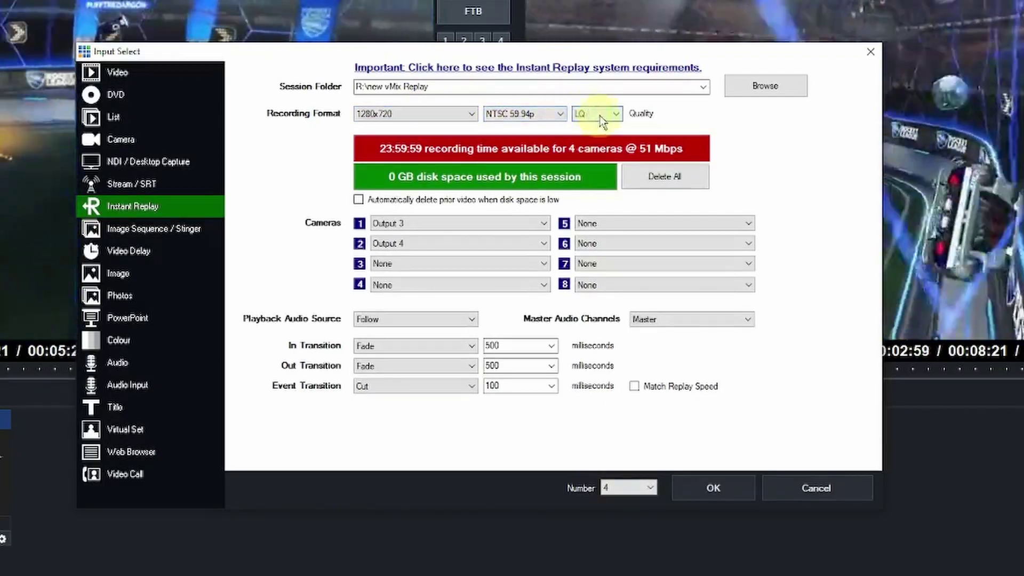
{"action": "left_click", "coordinate": [601, 119]}
{"action": "left_click", "coordinate": [589, 146]}
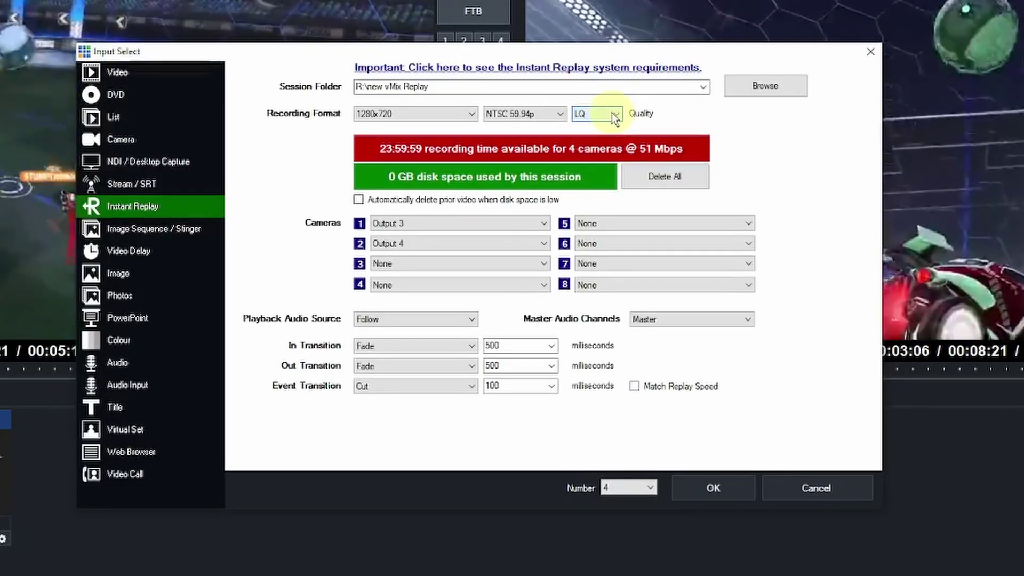
{"action": "left_click", "coordinate": [613, 114]}
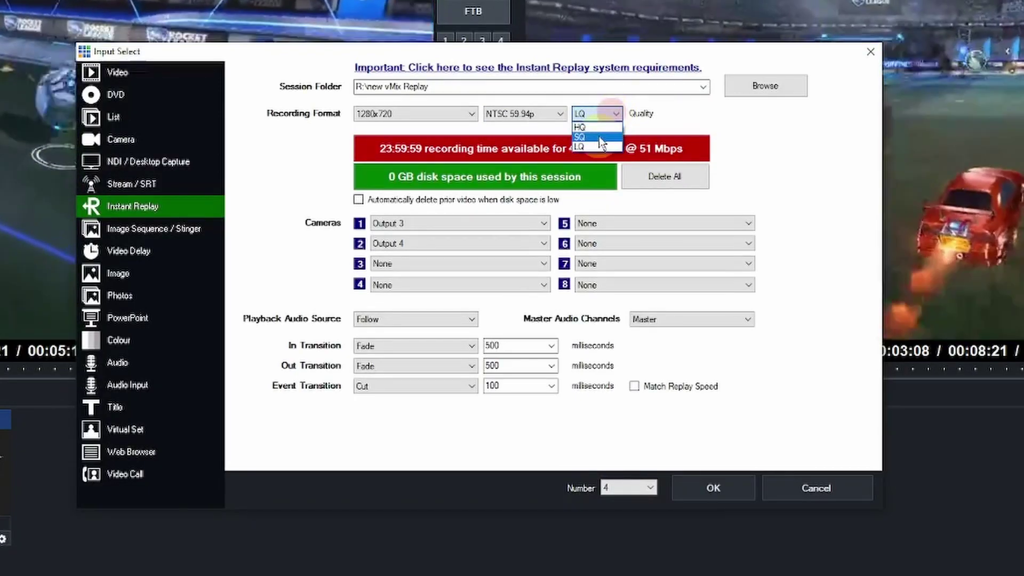
{"action": "left_click", "coordinate": [674, 122]}
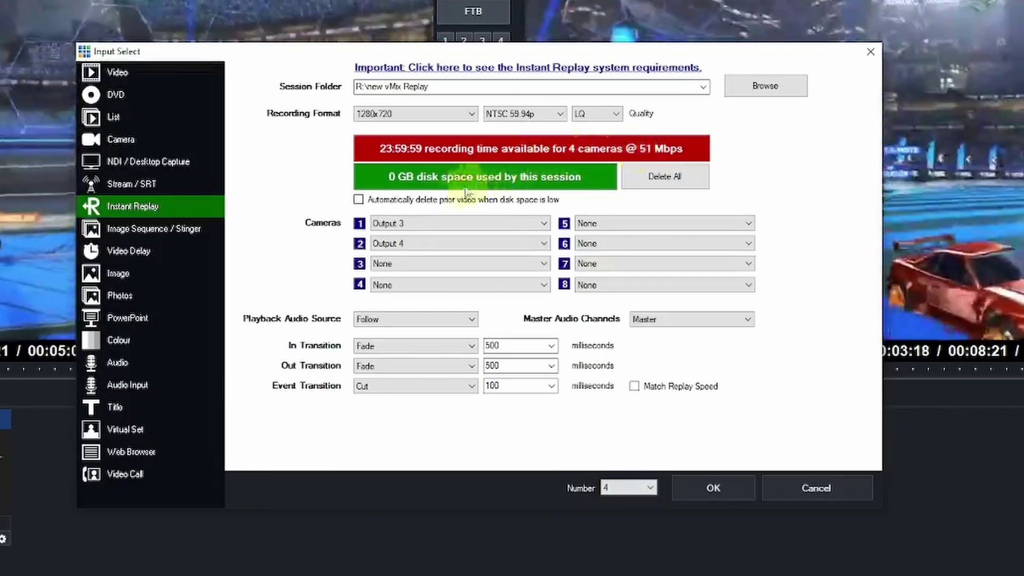
Set replay Camera 1 to Output 3 and Camera 2 to Output 4.
{"action": "left_click", "coordinate": [428, 224]}
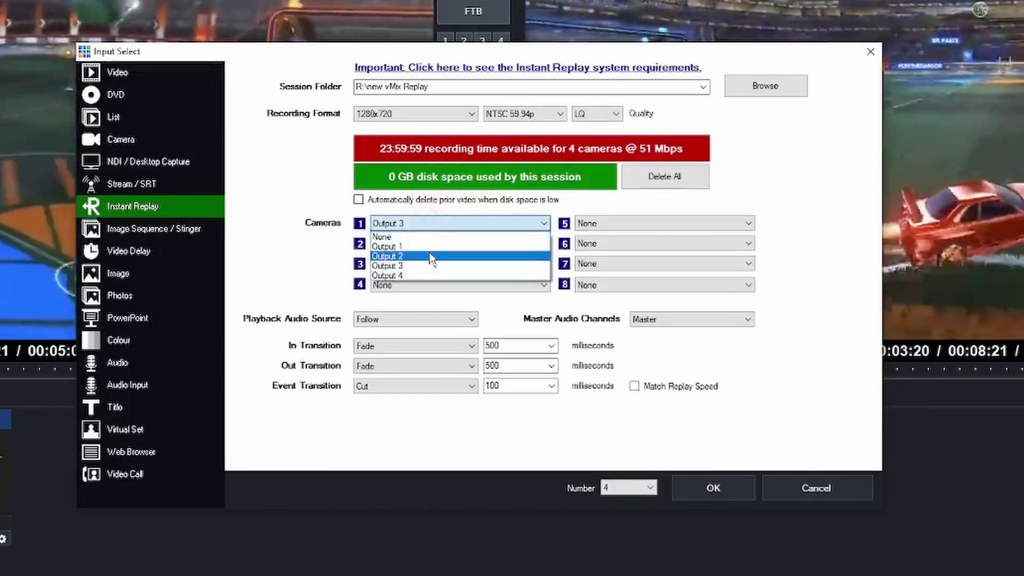
{"action": "left_click", "coordinate": [404, 267]}
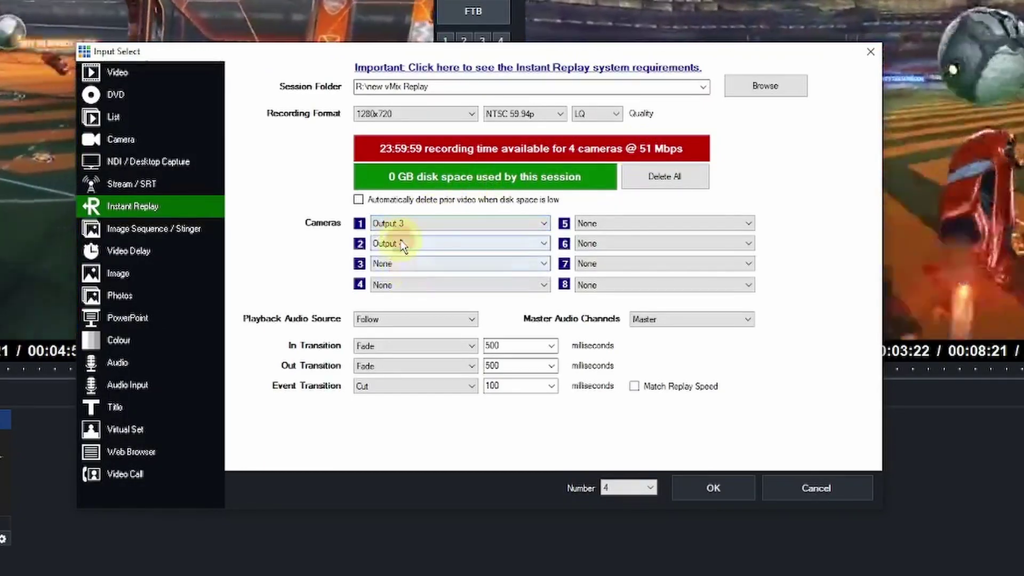
{"action": "left_click", "coordinate": [427, 243]}
{"action": "left_click", "coordinate": [388, 296]}
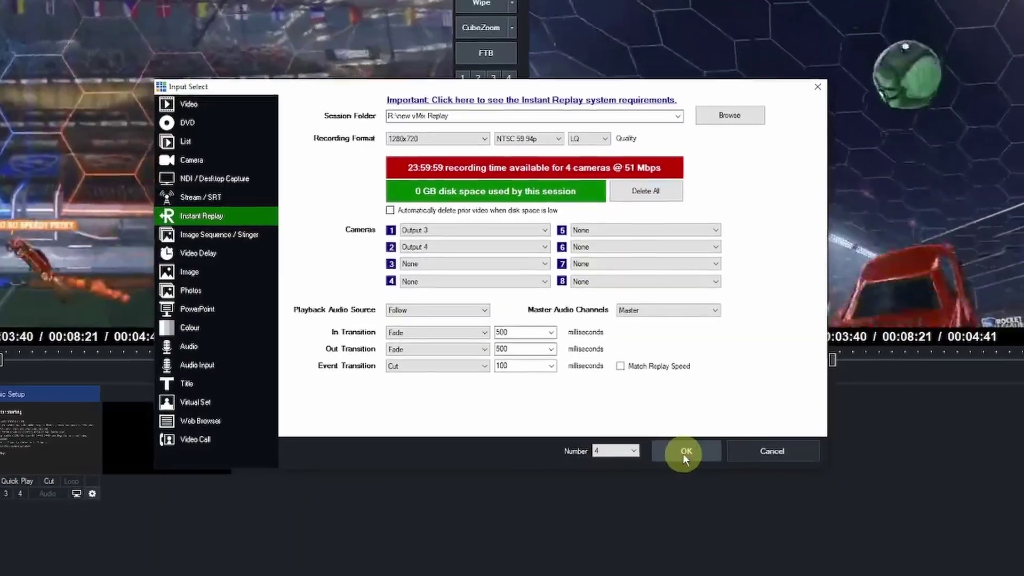
Create the Instant Replay input and pop its controller out into a full-screen window.
{"action": "left_click", "coordinate": [702, 479]}
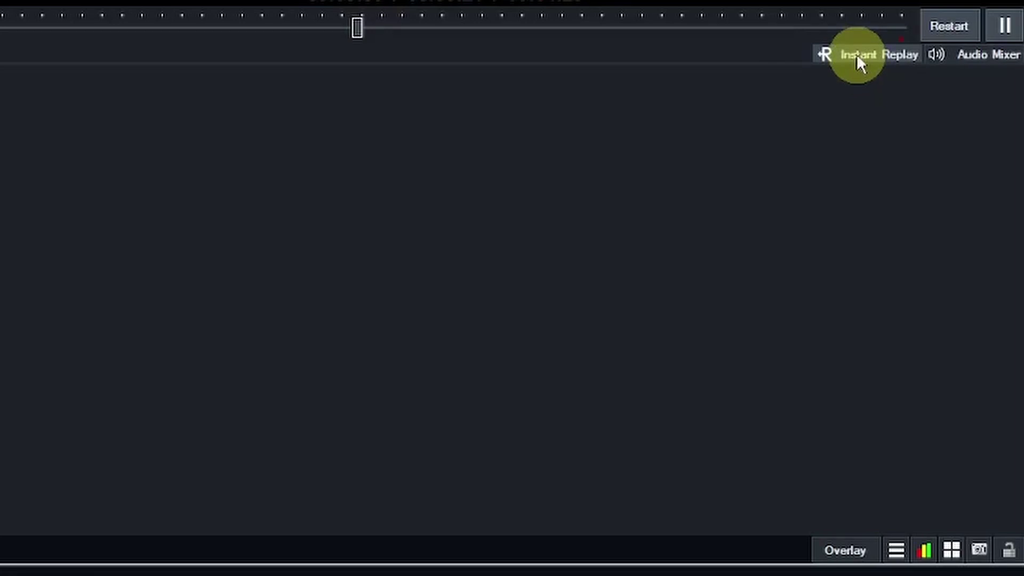
{"action": "left_click", "coordinate": [856, 54]}
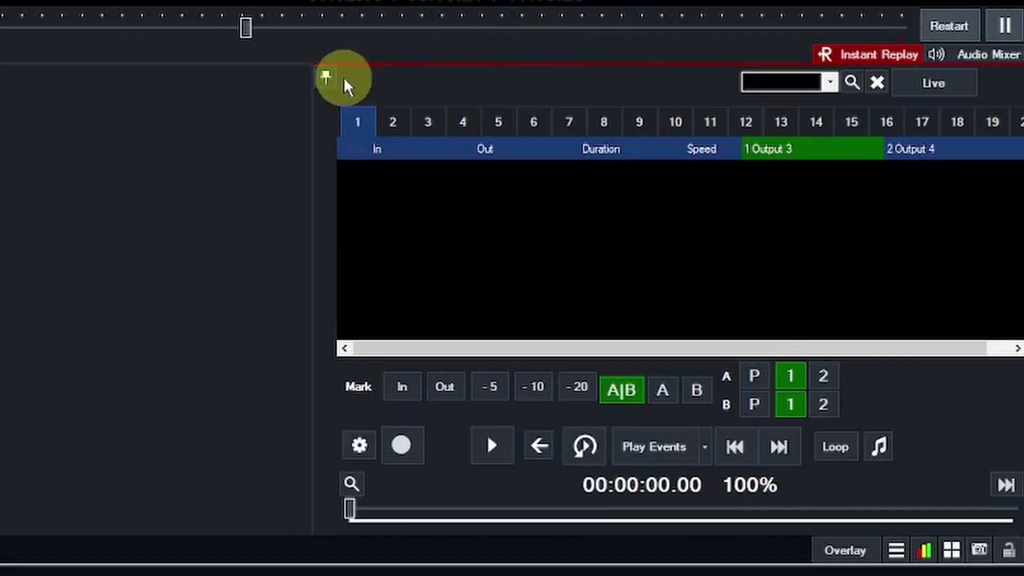
{"action": "left_click", "coordinate": [325, 75]}
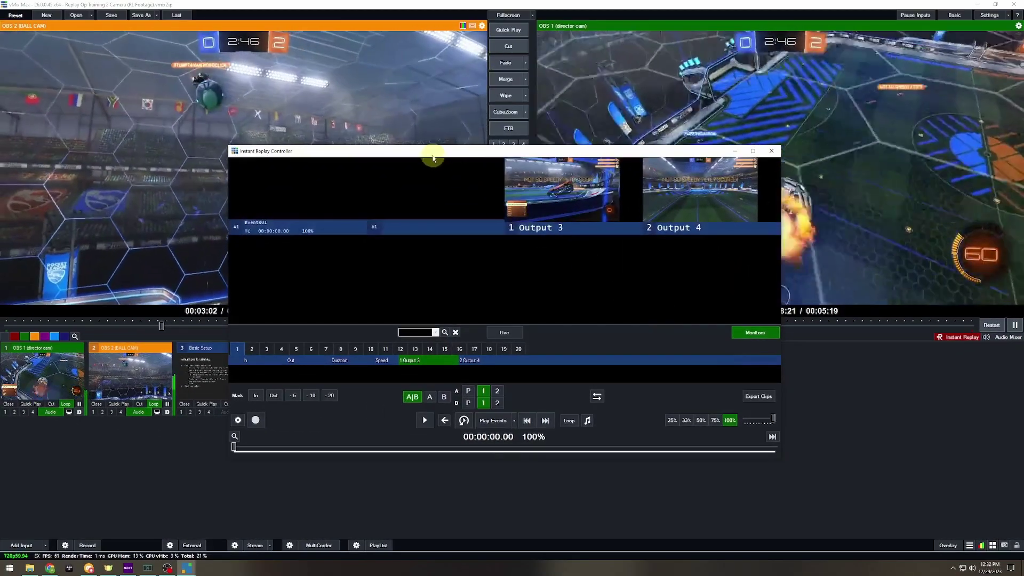
{"action": "left_click_drag", "start_coordinate": [433, 158], "coordinate": [408, 4]}
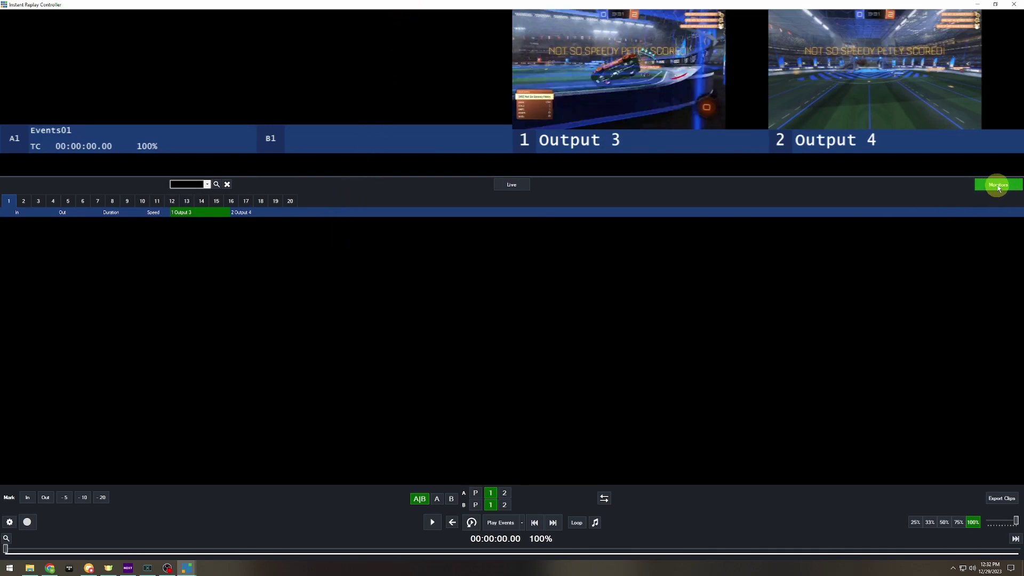
Hide and restore the replay preview monitors, then start recording the replay cameras.
{"action": "left_click", "coordinate": [997, 186]}
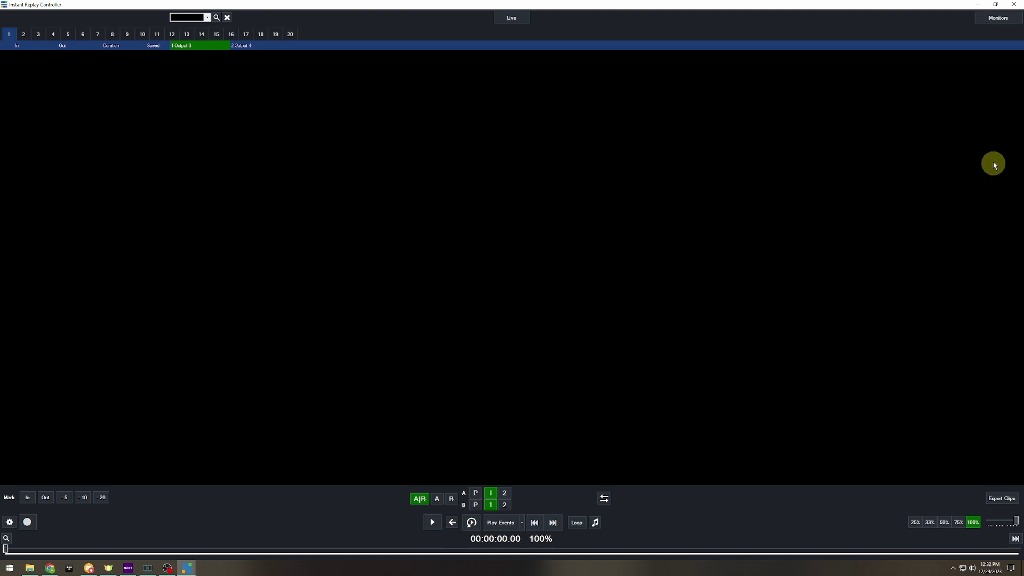
{"action": "left_click", "coordinate": [996, 19]}
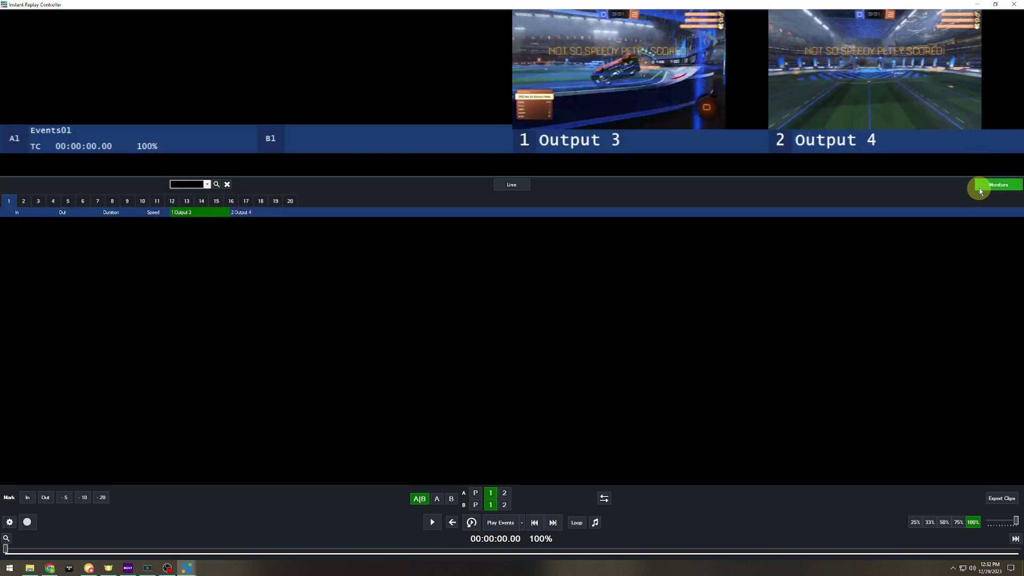
{"action": "left_click", "coordinate": [27, 524]}
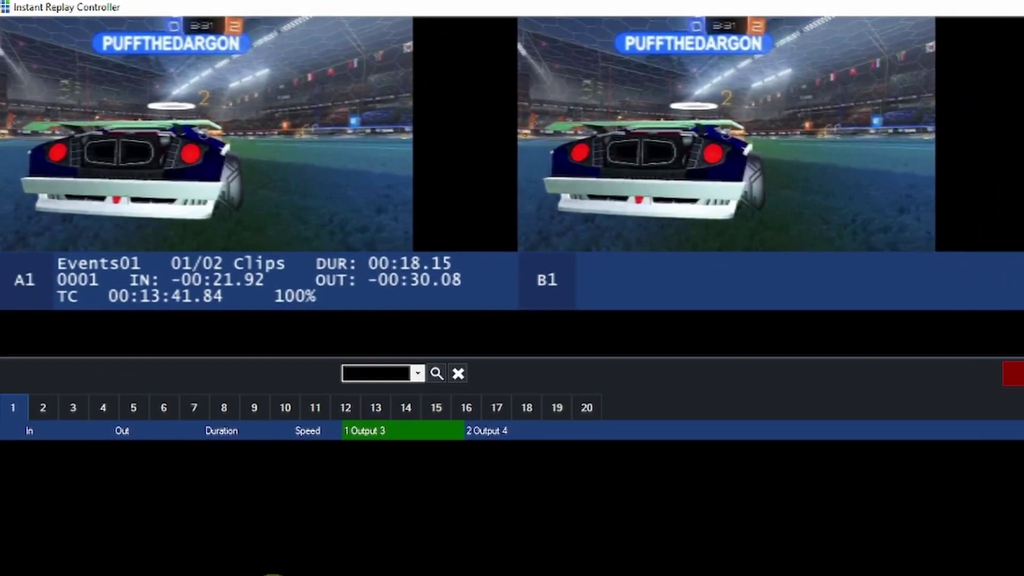
Select replay channel A1 with F1, then switch control to channel B1 with F2.
{"action": "key", "text": "F1"}
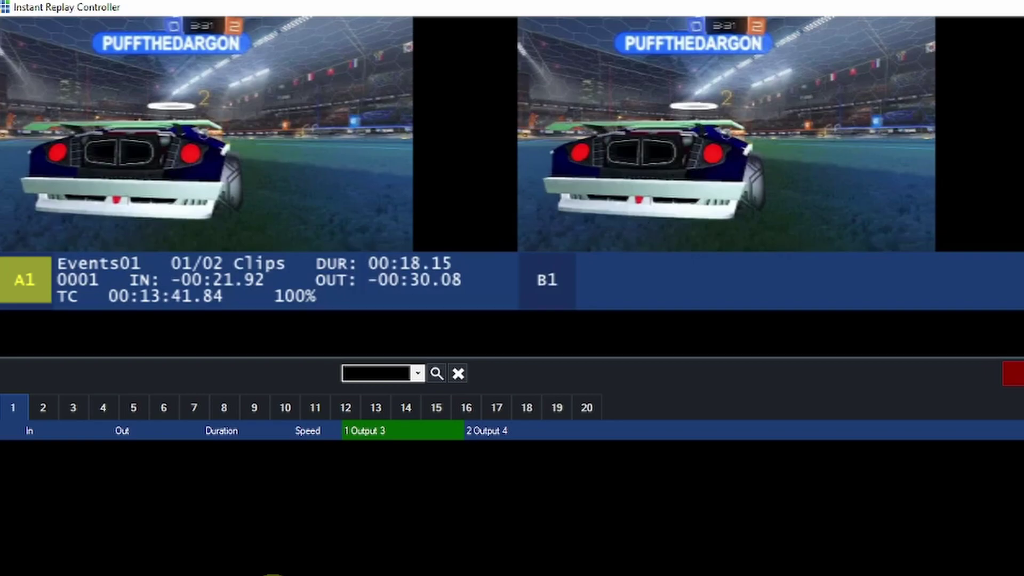
{"action": "key", "text": "F2"}
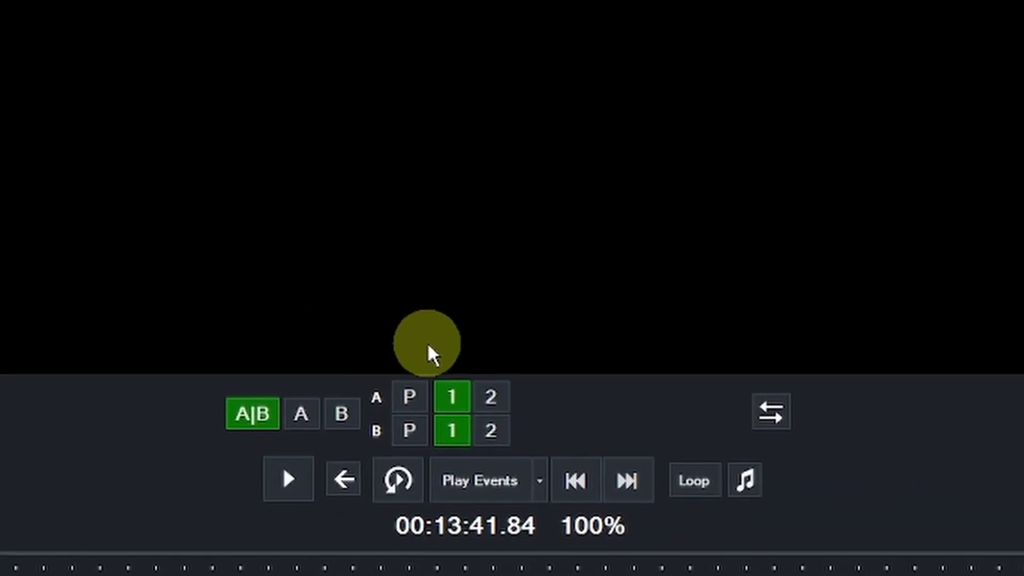
Put replay channel B on camera 2, then Tab focus to B2 and to A|B together.
{"action": "left_click", "coordinate": [490, 430]}
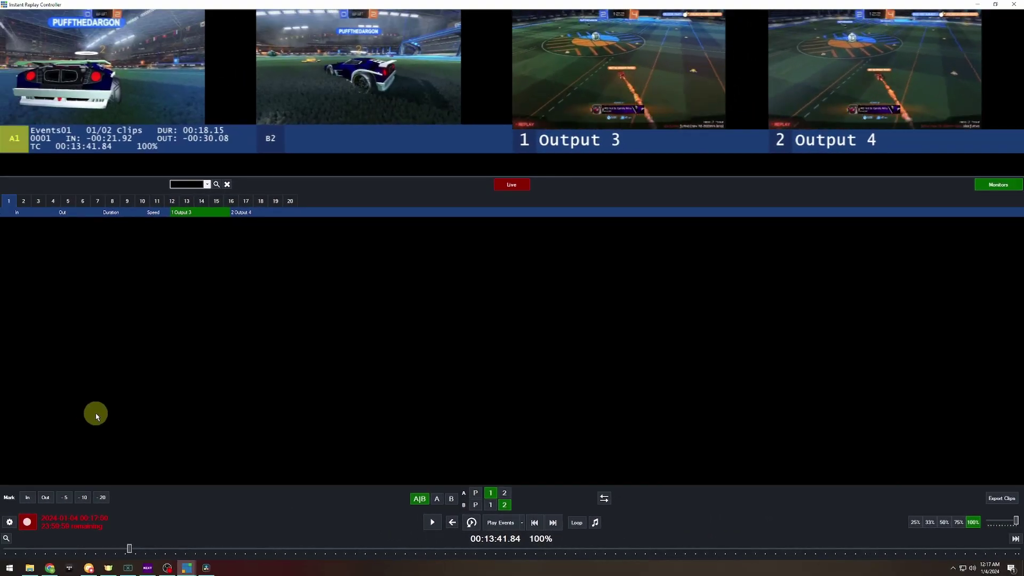
{"action": "key", "text": "Tab"}
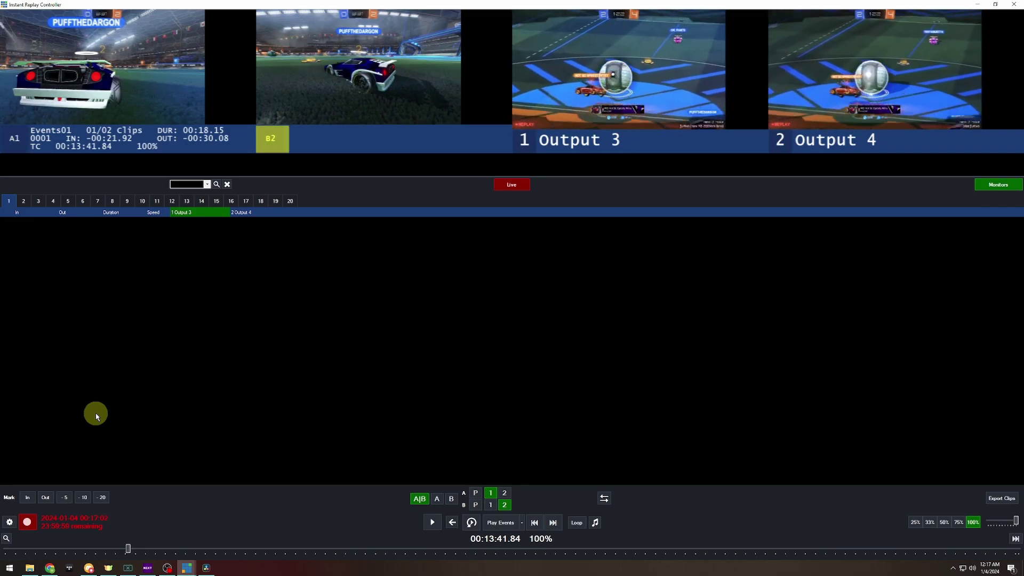
{"action": "key", "text": "Tab"}
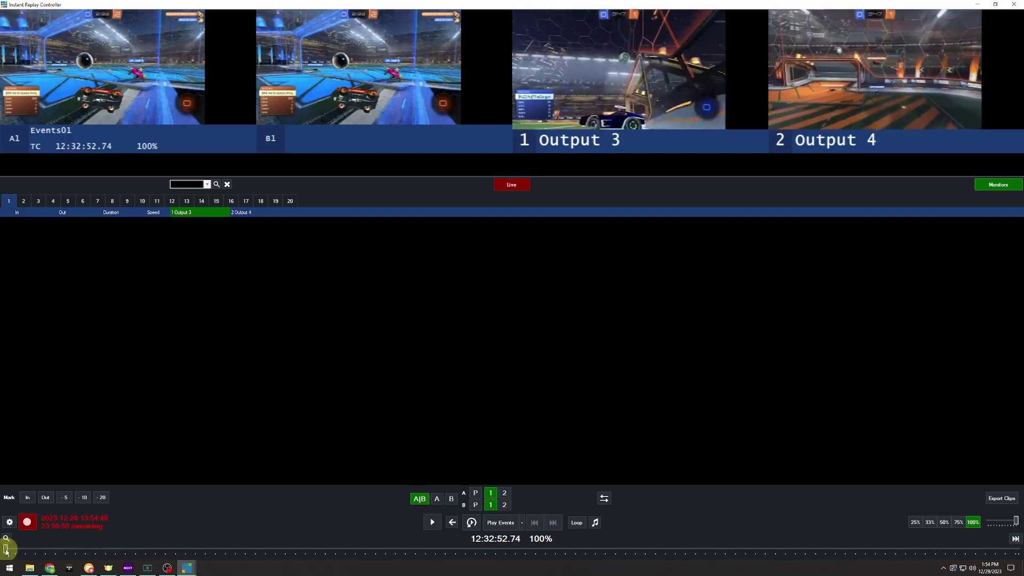
Click and drag the replay timeline scrubber to preview the recorded footage.
{"action": "left_click", "coordinate": [6, 551]}
{"action": "mouse_move", "coordinate": [5, 551]}
{"action": "left_mouse_down"}
{"action": "mouse_move", "coordinate": [231, 562]}
{"action": "mouse_move", "coordinate": [1017, 554]}
{"action": "mouse_move", "coordinate": [4, 554]}
{"action": "left_mouse_up"}
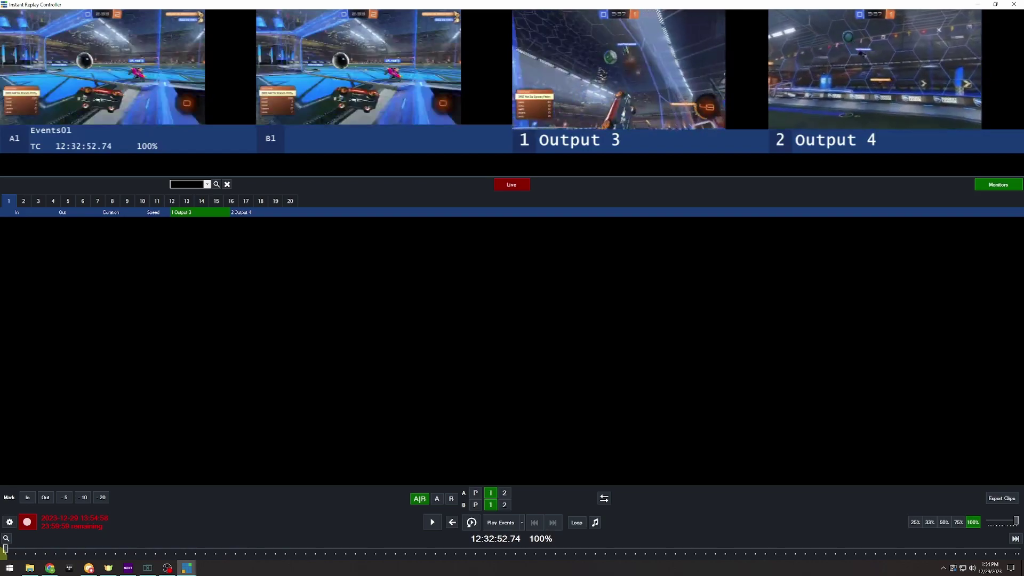
Play the replay, jump ahead on the timeline, then pause and restore forward direction at 13:01:06.30.
{"action": "left_click", "coordinate": [432, 523]}
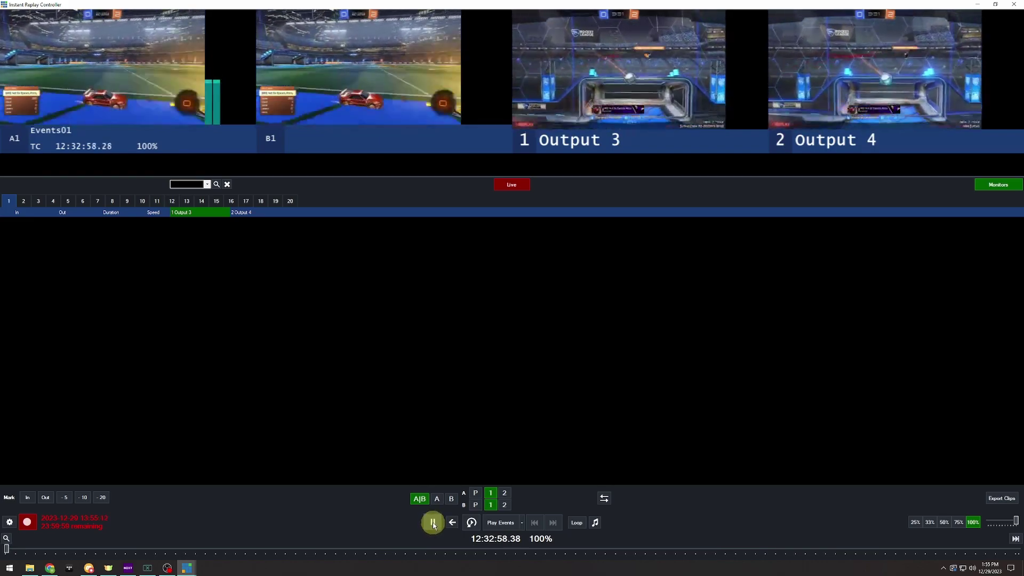
{"action": "left_click", "coordinate": [433, 523]}
{"action": "left_click", "coordinate": [350, 548]}
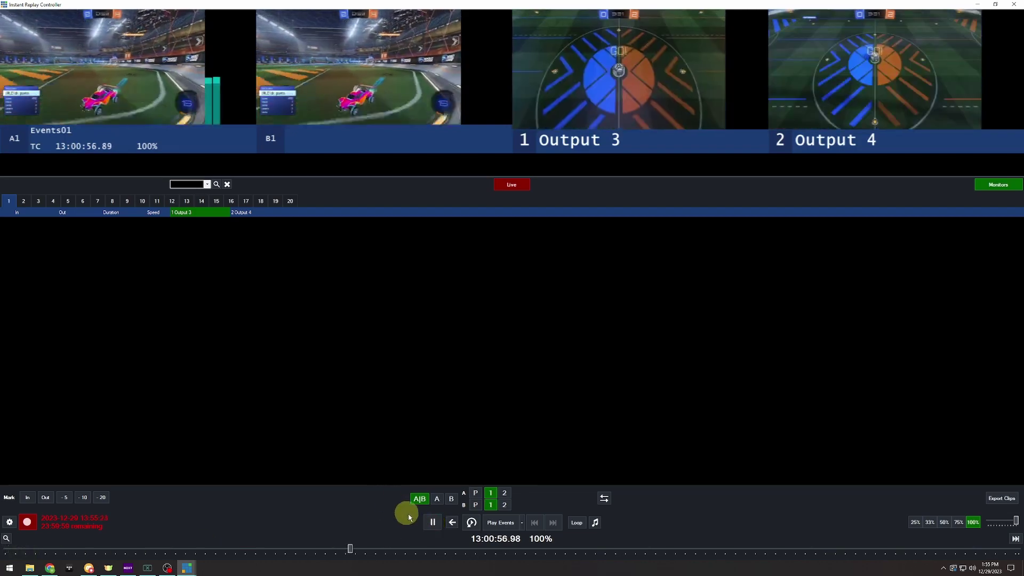
{"action": "left_click", "coordinate": [433, 522]}
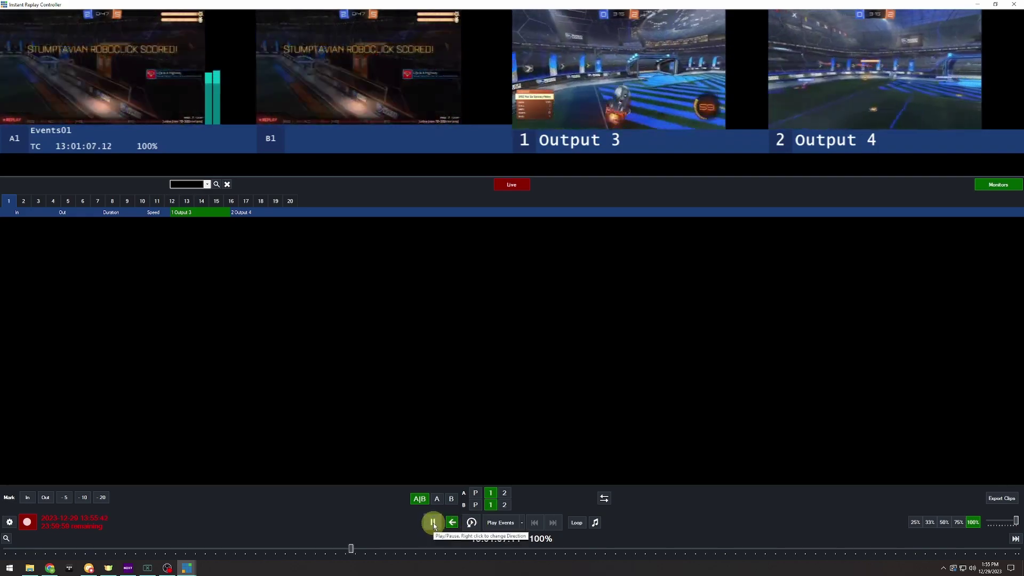
{"action": "left_click", "coordinate": [433, 525]}
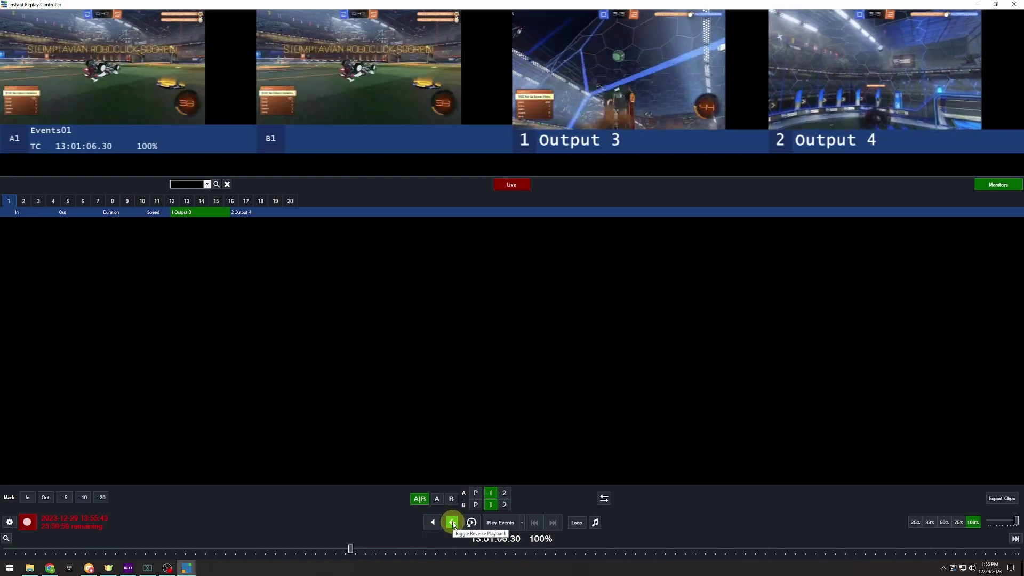
{"action": "left_click", "coordinate": [452, 524]}
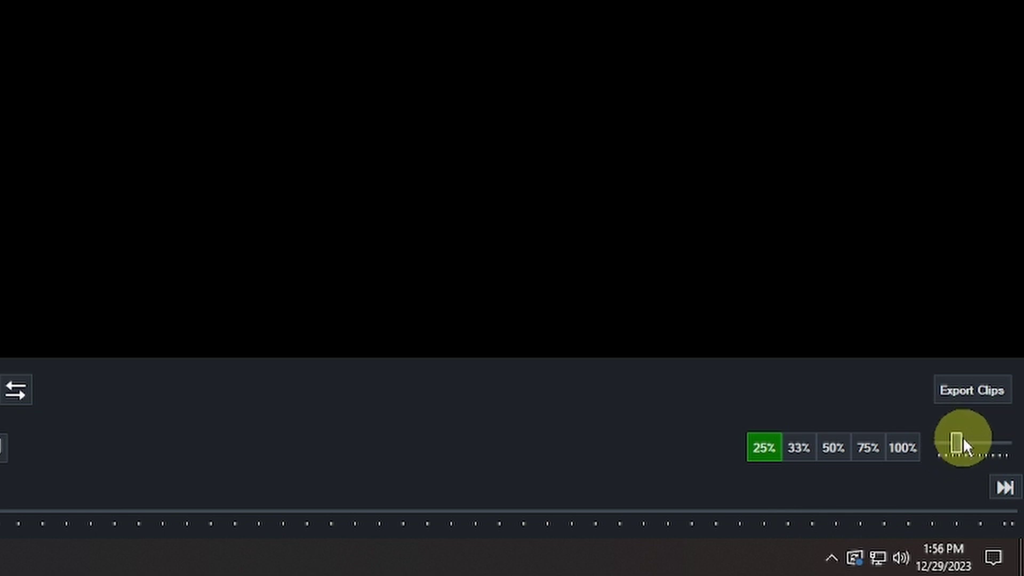
Lower the replay speed slider to about 20% for slow-motion playback.
{"action": "left_click_drag", "start_coordinate": [957, 438], "coordinate": [943, 440]}
{"action": "left_click_drag", "start_coordinate": [970, 488], "coordinate": [974, 488]}
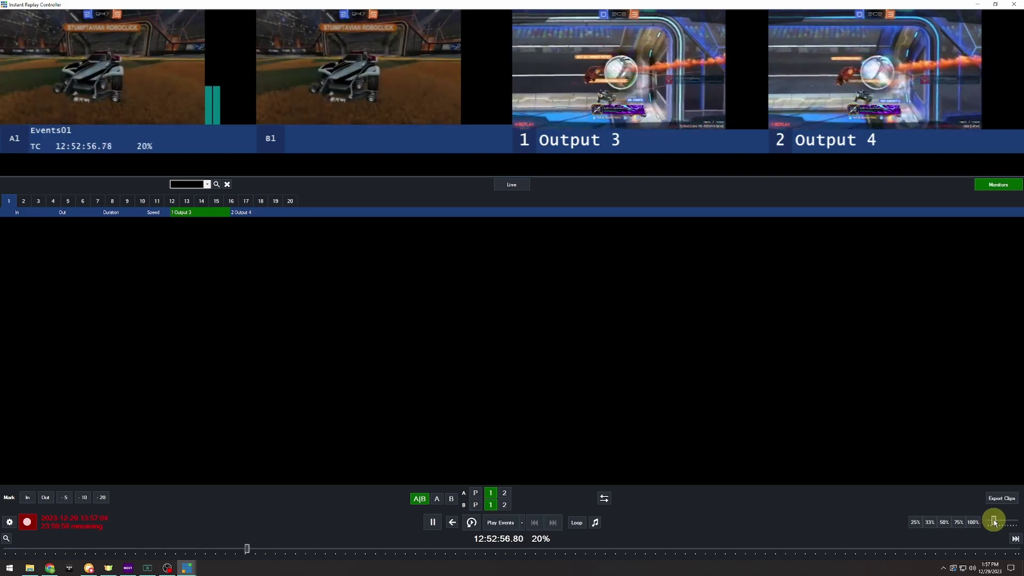
Reset the replay speed to the 100% preset.
{"action": "left_click", "coordinate": [973, 523]}
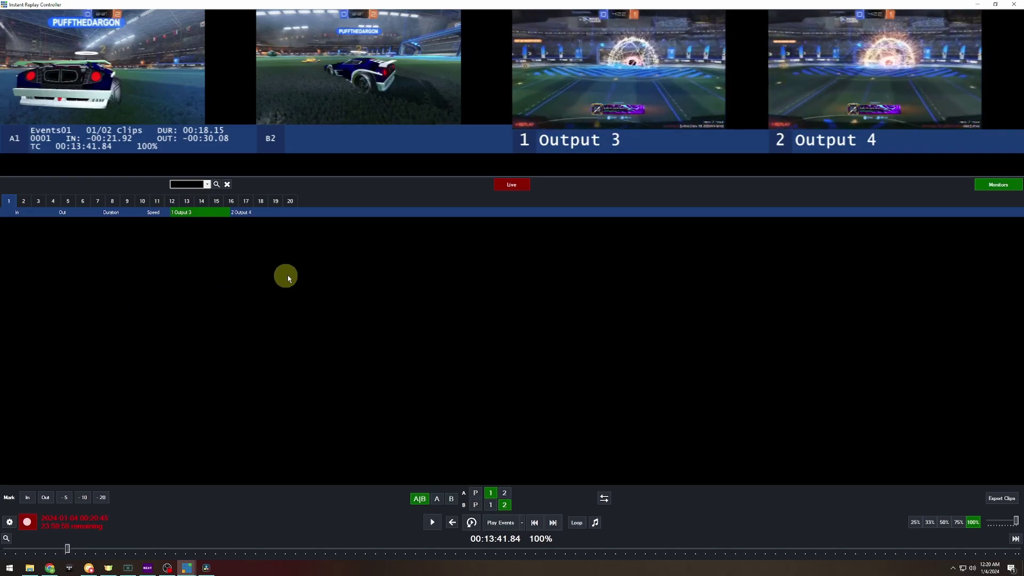
Turn off Live and scrub clip 1 of Events01 to timecode 00:15:08.27.
{"action": "left_click", "coordinate": [522, 187]}
{"action": "left_click", "coordinate": [245, 302]}
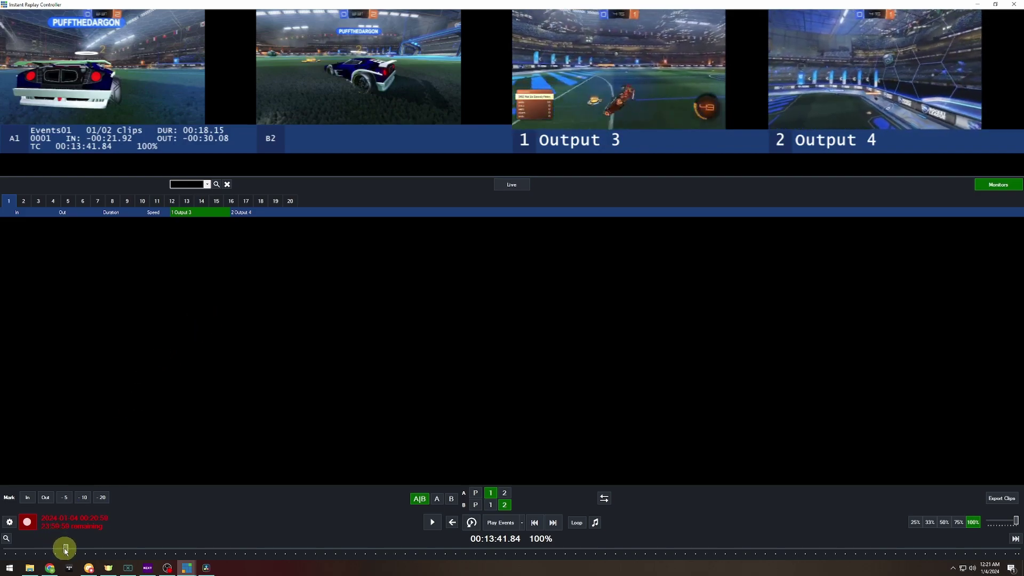
{"action": "left_click_drag", "start_coordinate": [64, 550], "coordinate": [260, 539]}
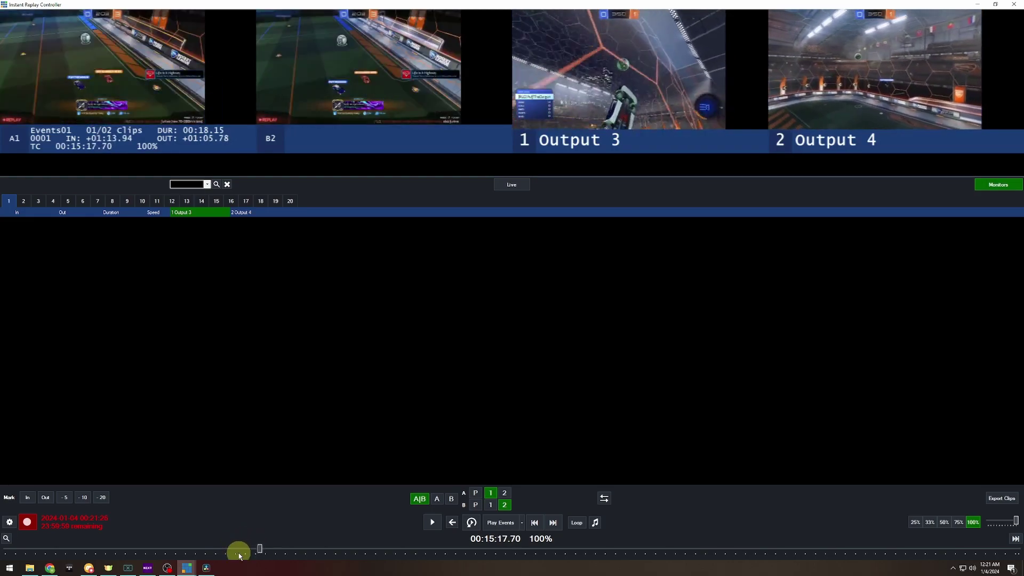
{"action": "left_click_drag", "start_coordinate": [259, 547], "coordinate": [238, 558]}
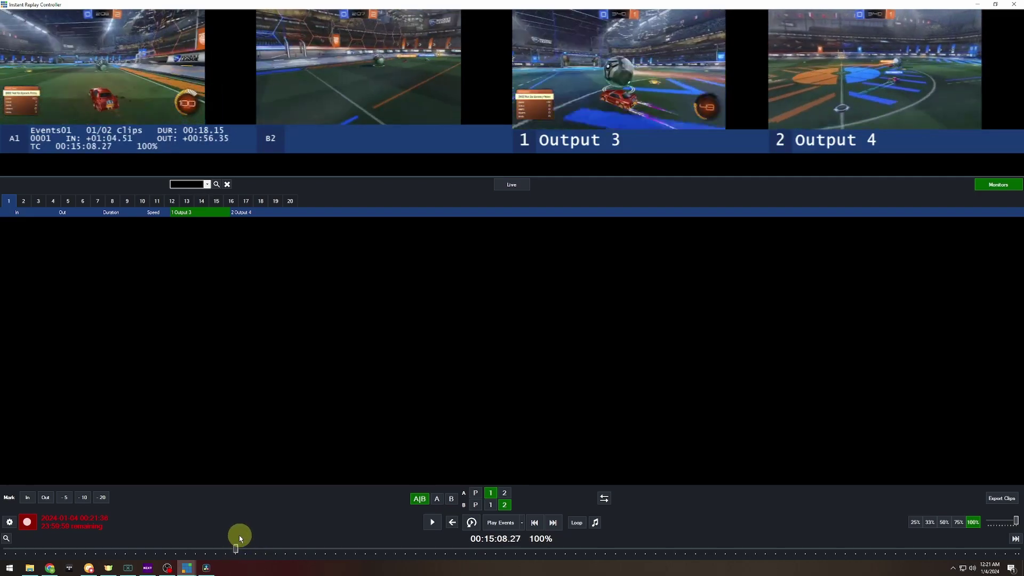
Mark In a new event at 00:15:08.27 and play from that point.
{"action": "left_click", "coordinate": [27, 498]}
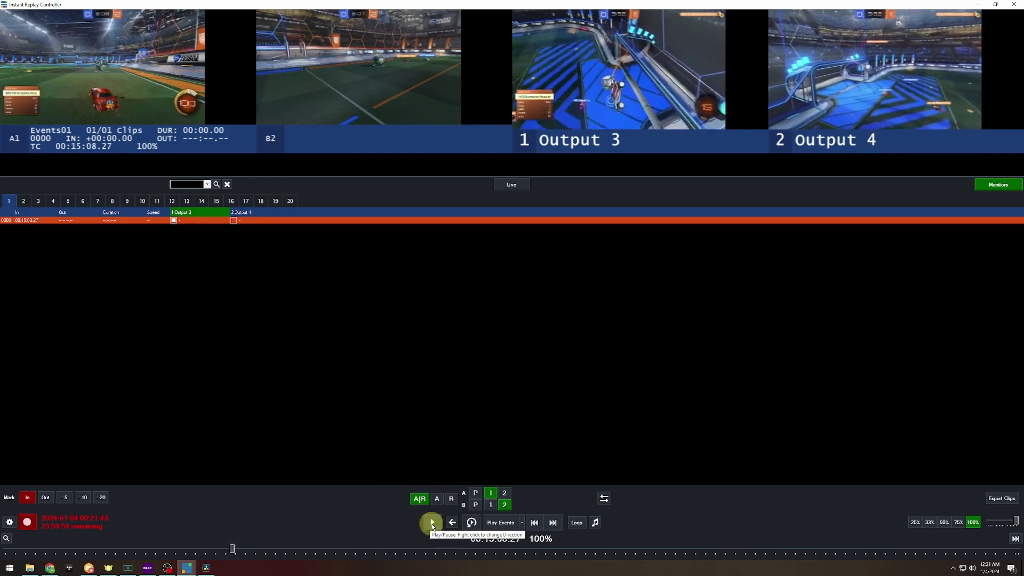
{"action": "left_click", "coordinate": [432, 523]}
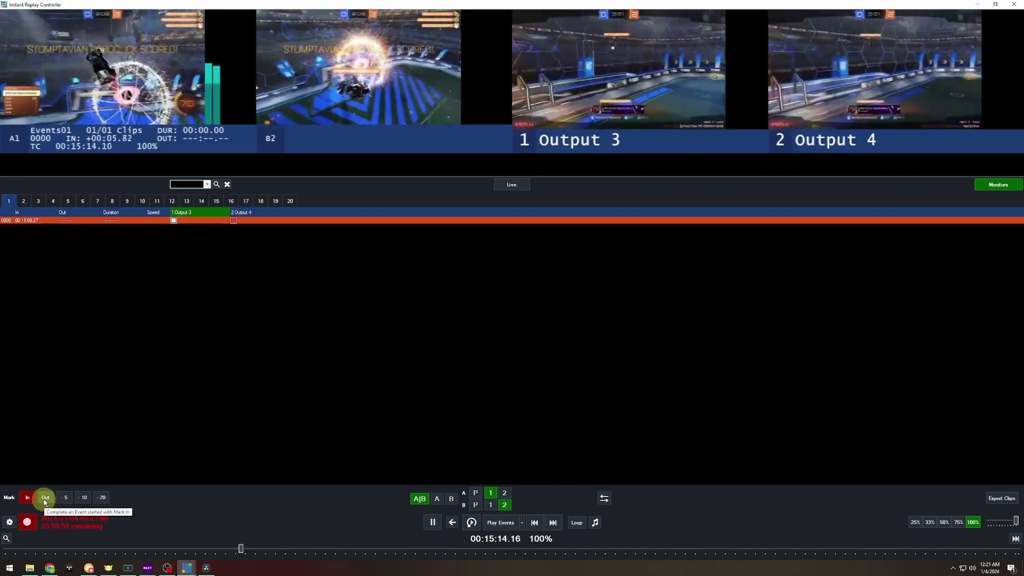
Mark the out point at 00:15:14.96 for a 6.69-second event, then deselect it.
{"action": "left_click", "coordinate": [45, 502]}
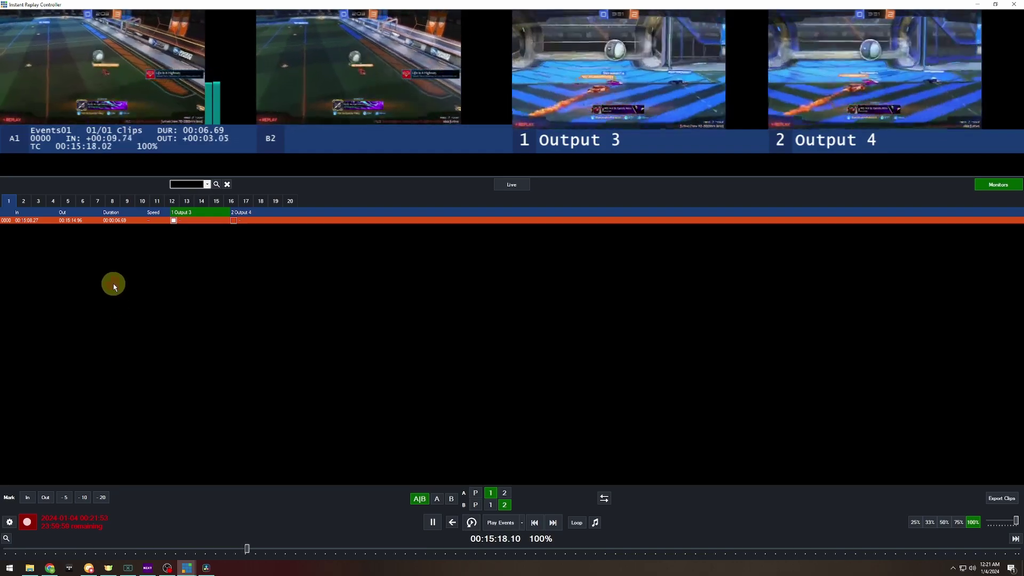
{"action": "left_click", "coordinate": [113, 286]}
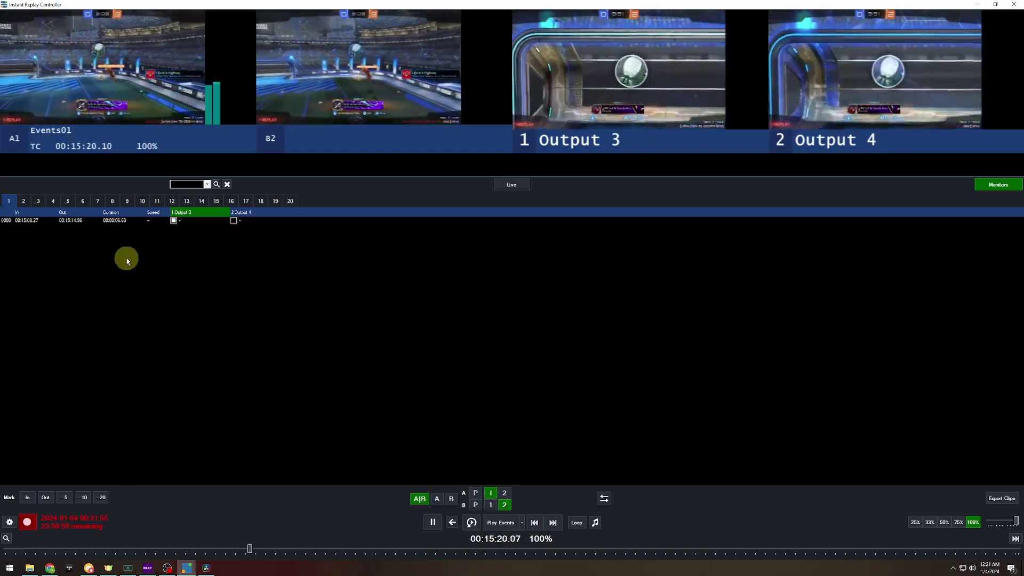
Pause playback and toggle Live on so mark points use the live recording time.
{"action": "left_click", "coordinate": [432, 522]}
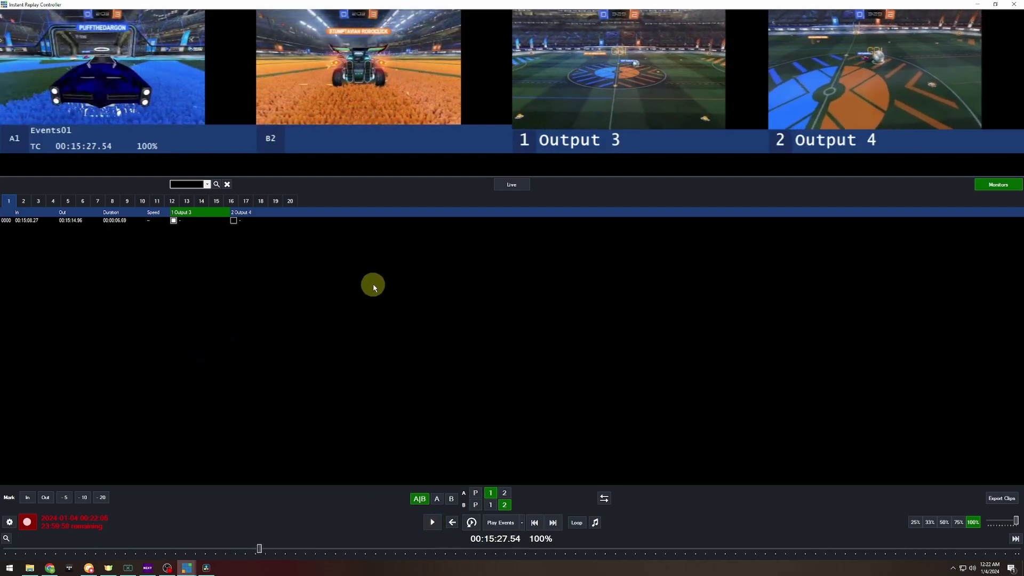
{"action": "left_click", "coordinate": [517, 185]}
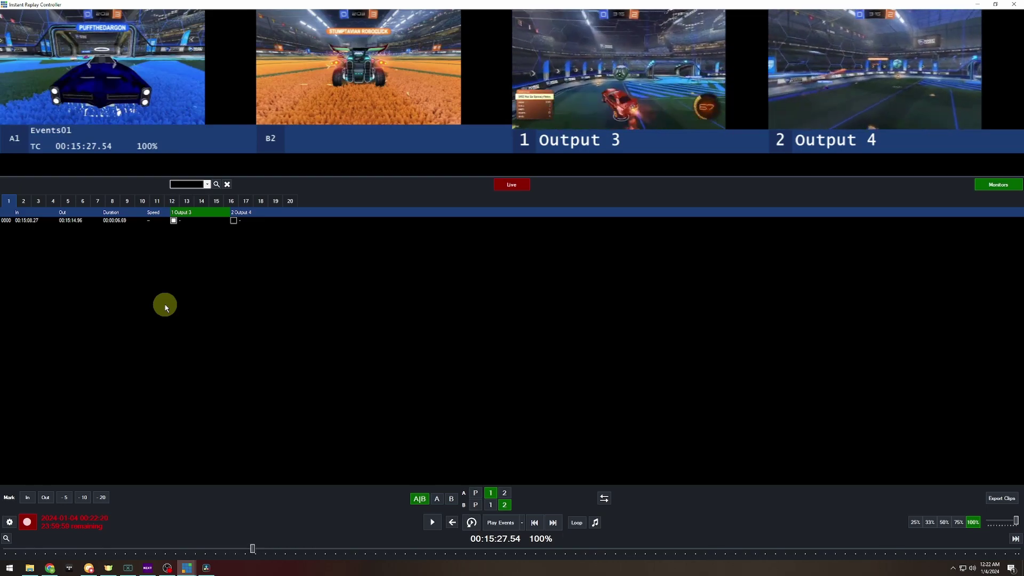
Add the last 10 seconds as event 0001 (00:23:26.32–00:23:36.31) and cue it on A1.
{"action": "key", "text": "i"}
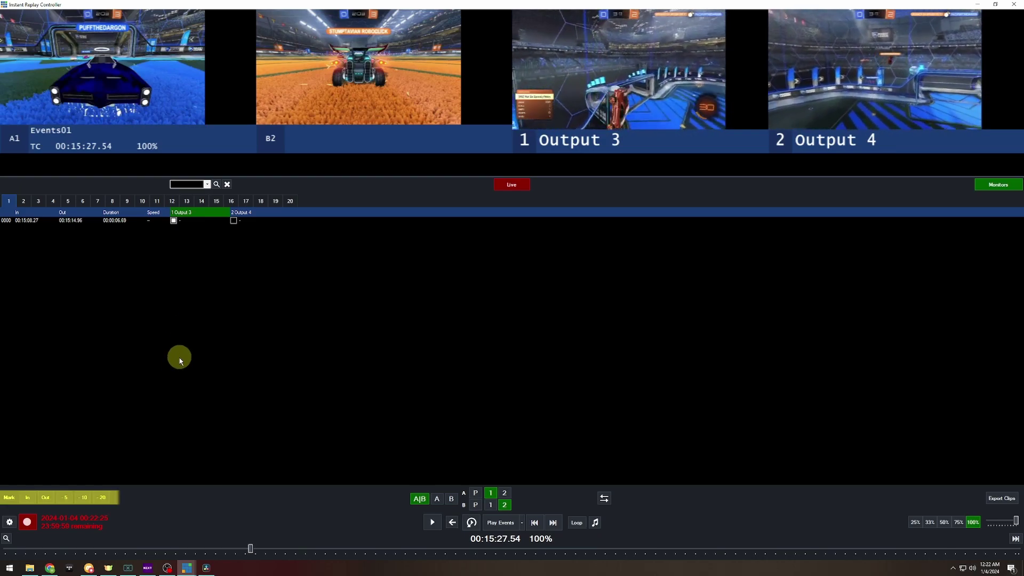
{"action": "left_click", "coordinate": [84, 499]}
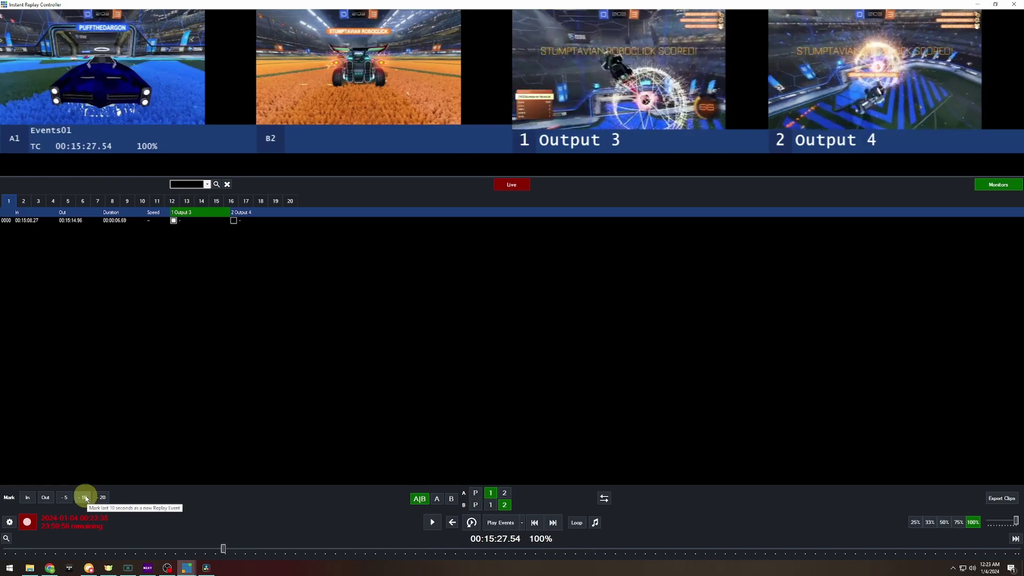
{"action": "left_click", "coordinate": [85, 498]}
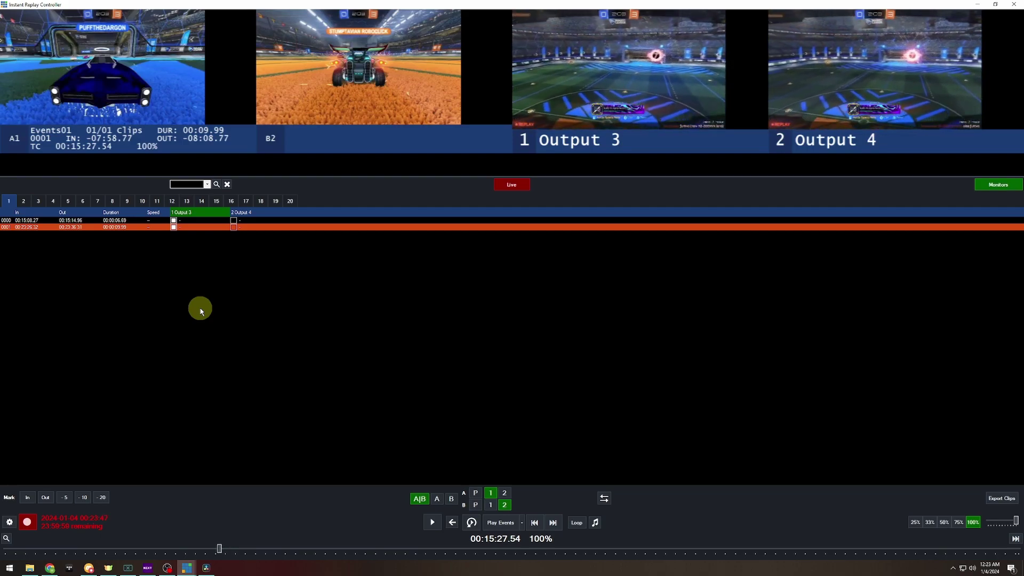
{"action": "left_click", "coordinate": [92, 315]}
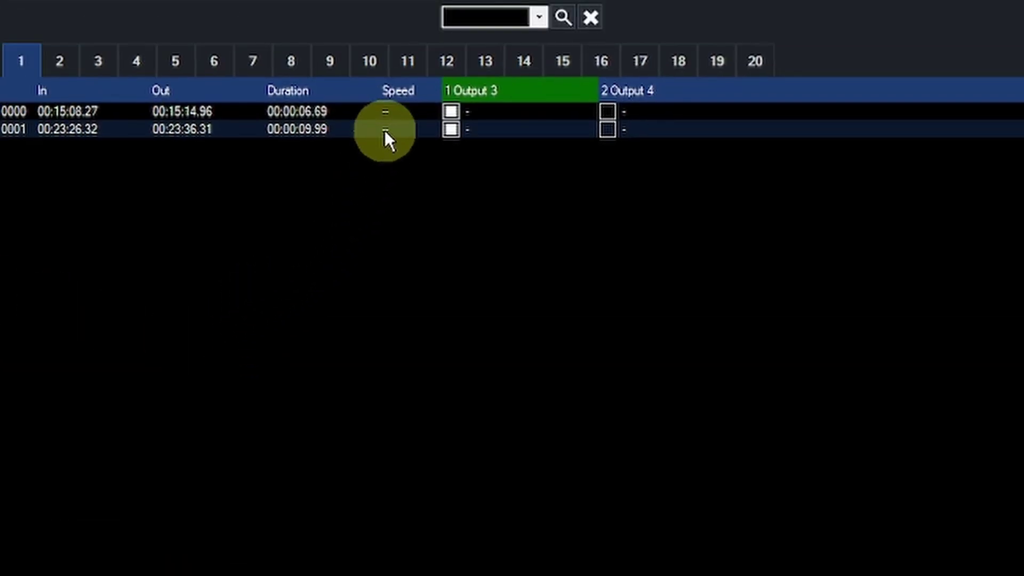
Select clip 0000 and drag its Speed cell to 71%.
{"action": "left_click", "coordinate": [355, 109]}
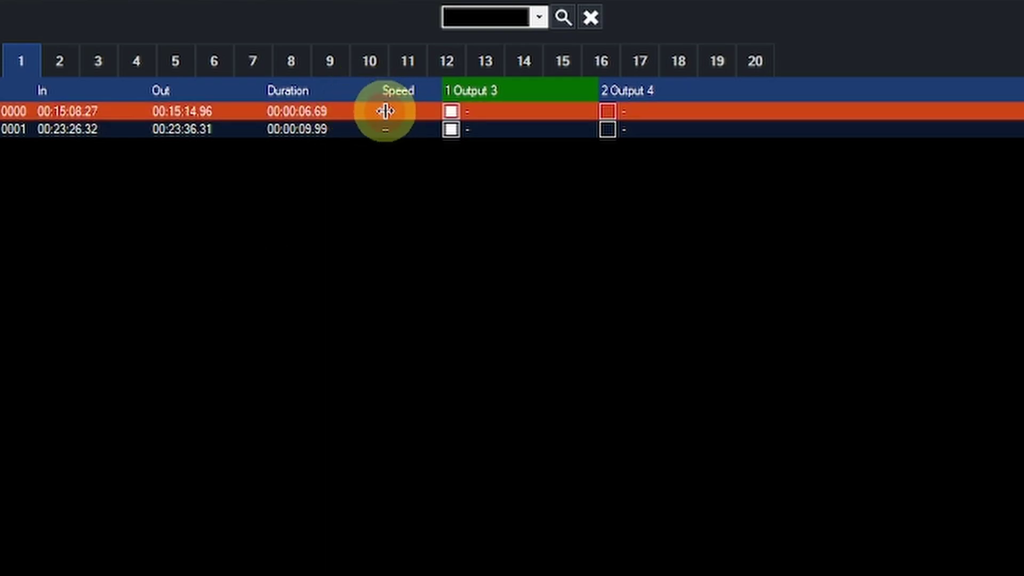
{"action": "left_click_drag", "start_coordinate": [385, 111], "coordinate": [406, 113]}
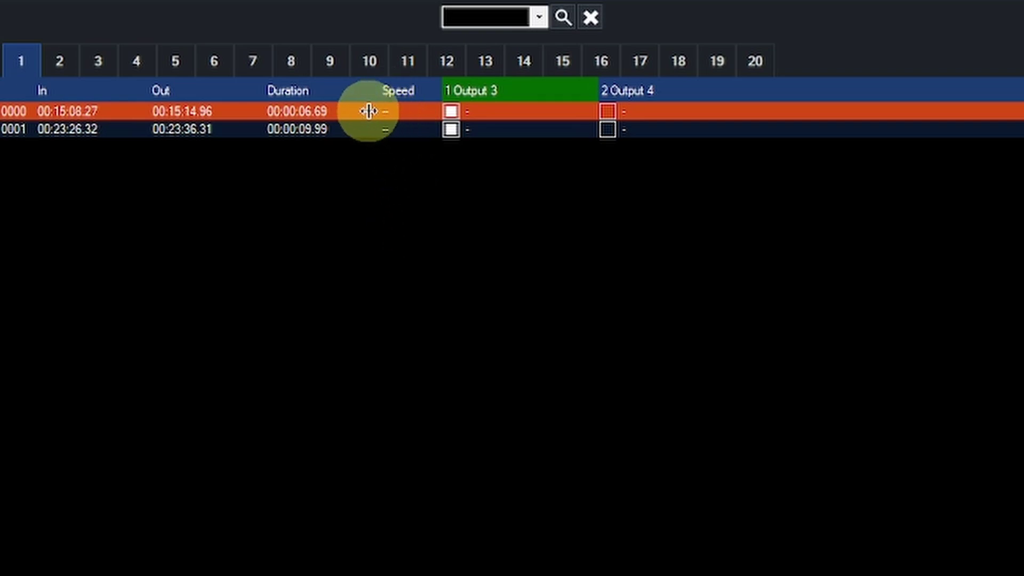
{"action": "left_click_drag", "start_coordinate": [369, 111], "coordinate": [415, 117]}
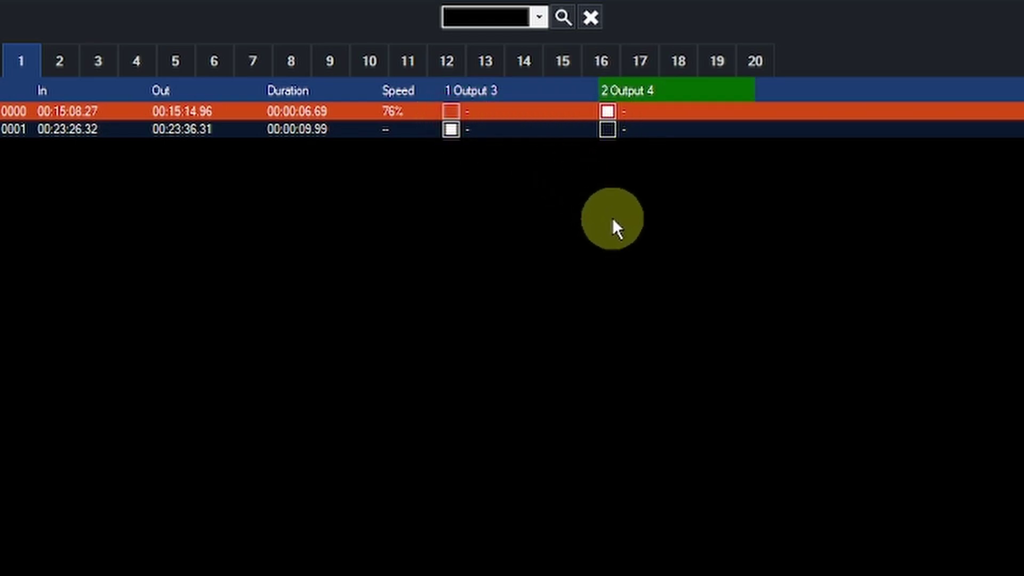
Route clip 0000 to the Output 4 camera only, unticking Output 3.
{"action": "left_click", "coordinate": [449, 109]}
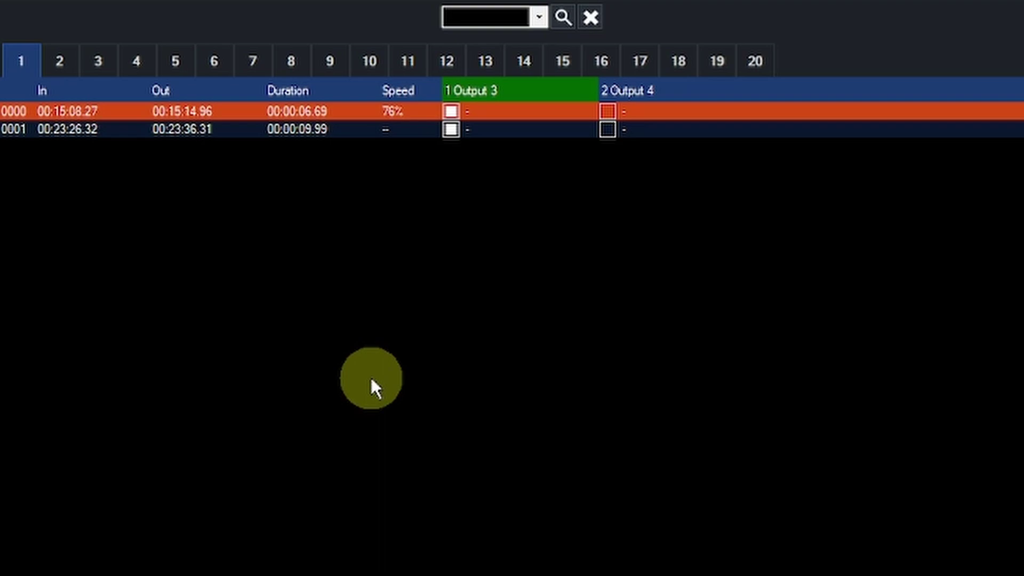
{"action": "left_click", "coordinate": [609, 111]}
{"action": "left_click", "coordinate": [450, 110]}
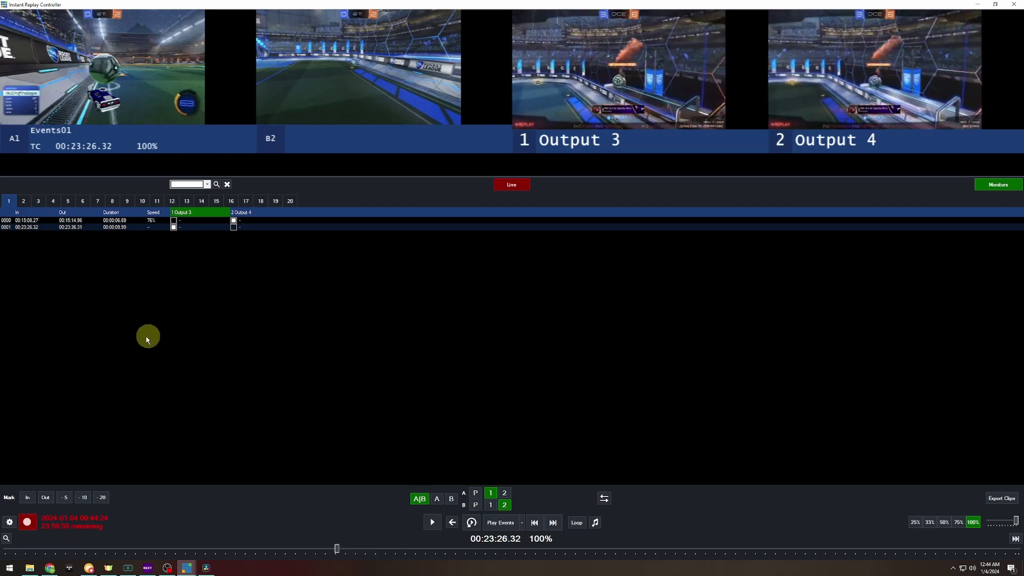
Select clips 0000 and 0001 together in the replay event list.
{"action": "left_click", "coordinate": [54, 229]}
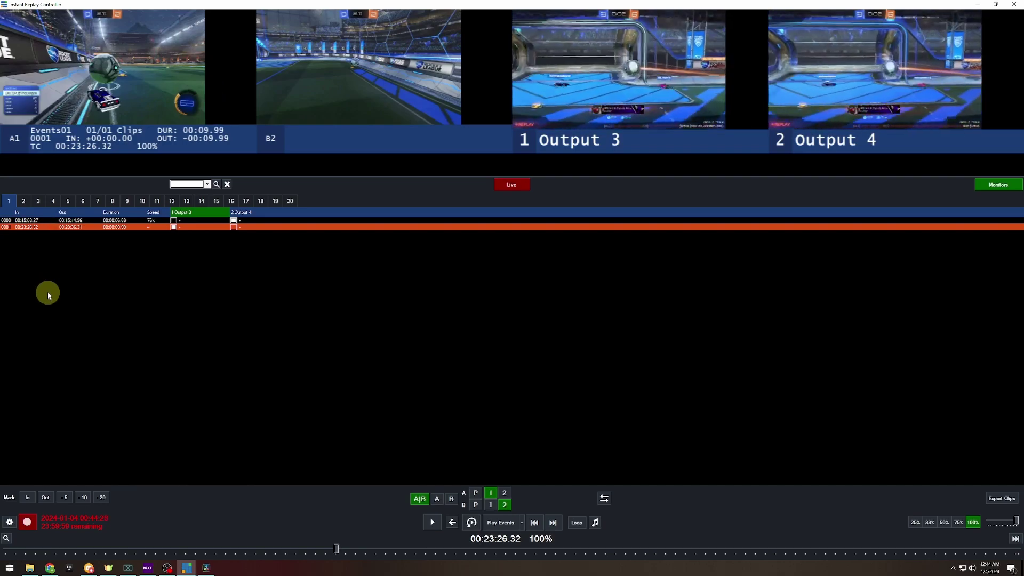
{"action": "left_click", "coordinate": [72, 263]}
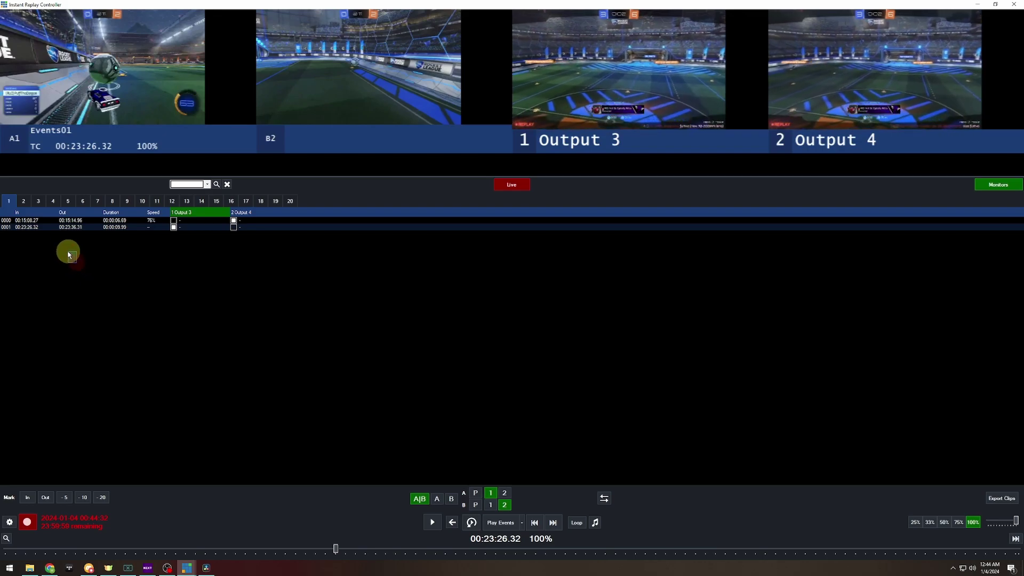
{"action": "left_click_drag", "start_coordinate": [68, 254], "coordinate": [33, 222]}
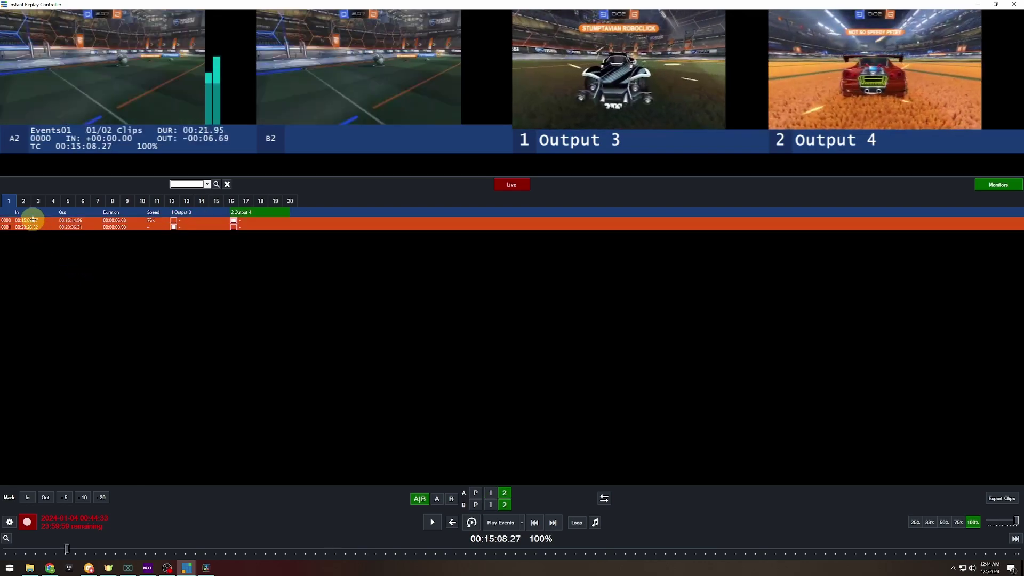
{"action": "left_click", "coordinate": [52, 279]}
{"action": "left_click", "coordinate": [41, 228]}
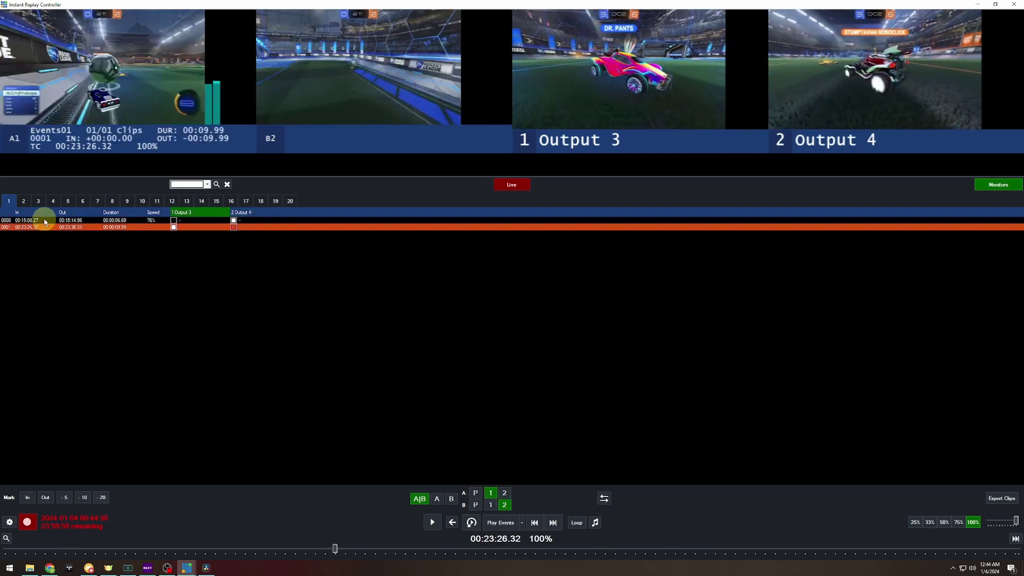
{"action": "left_click", "coordinate": [46, 221], "text": "ctrl"}
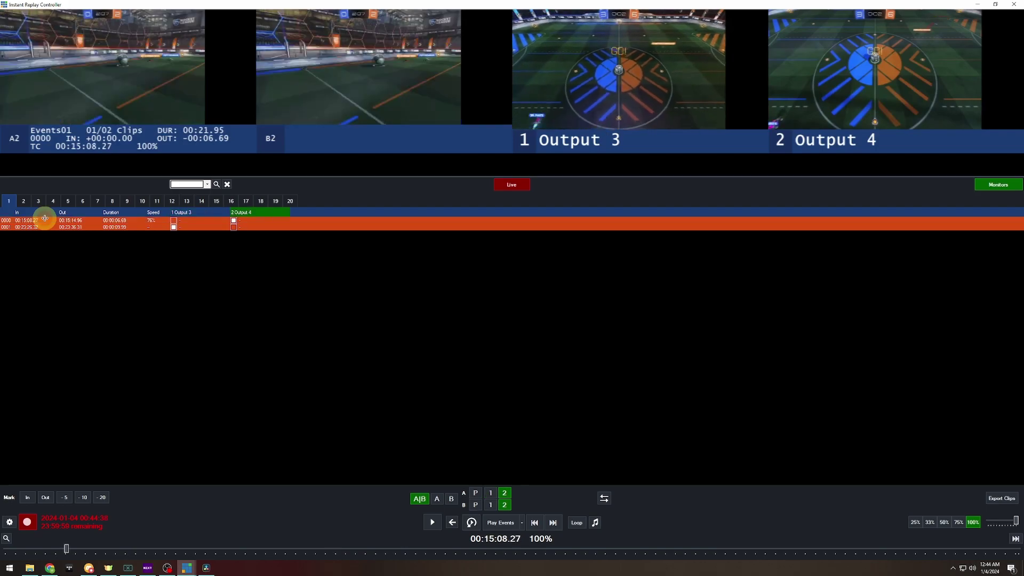
{"action": "left_click", "coordinate": [60, 276]}
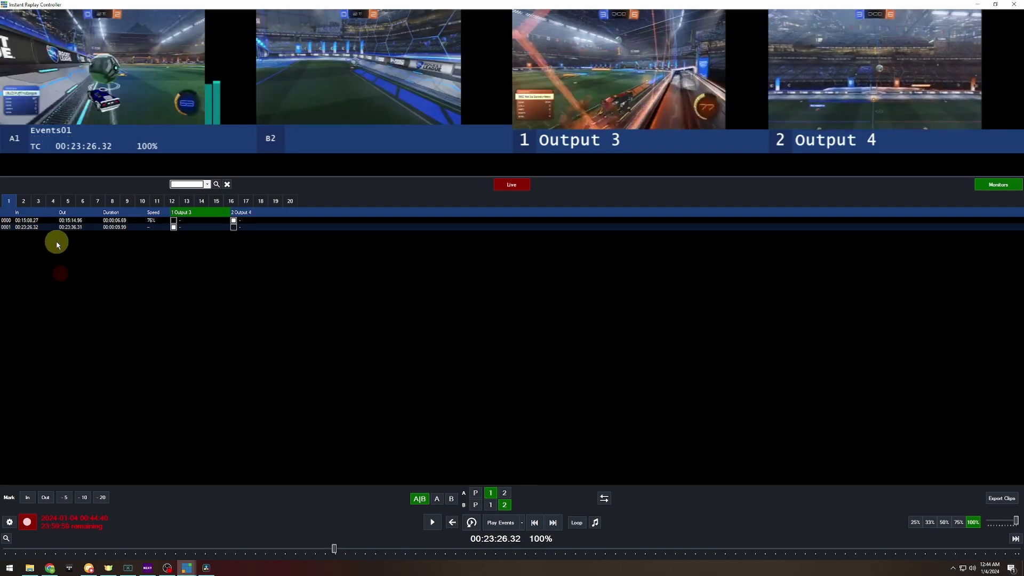
{"action": "left_click_drag", "start_coordinate": [53, 233], "coordinate": [50, 223]}
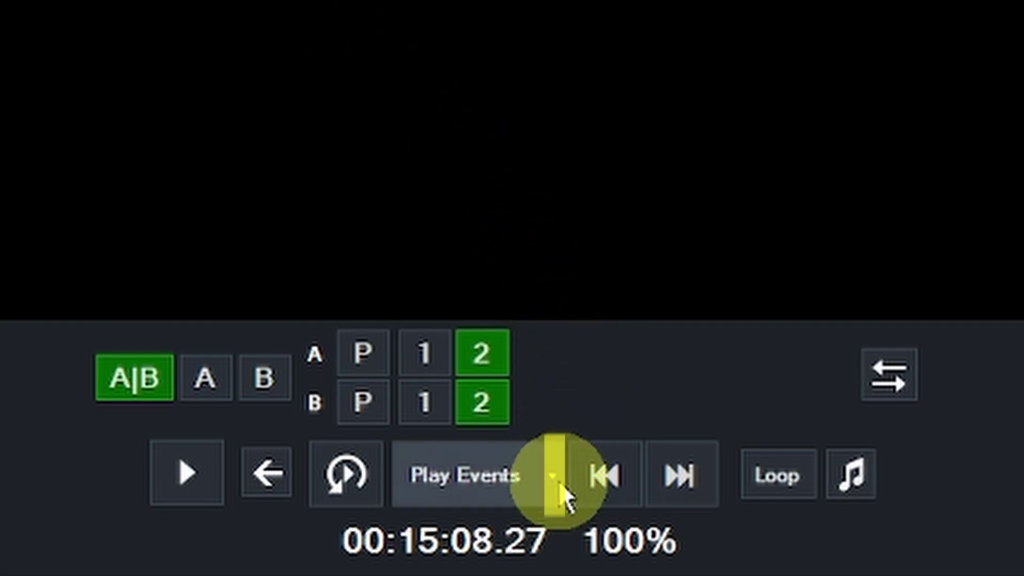
Switch the Play Events mode to Play All.
{"action": "left_click", "coordinate": [559, 485]}
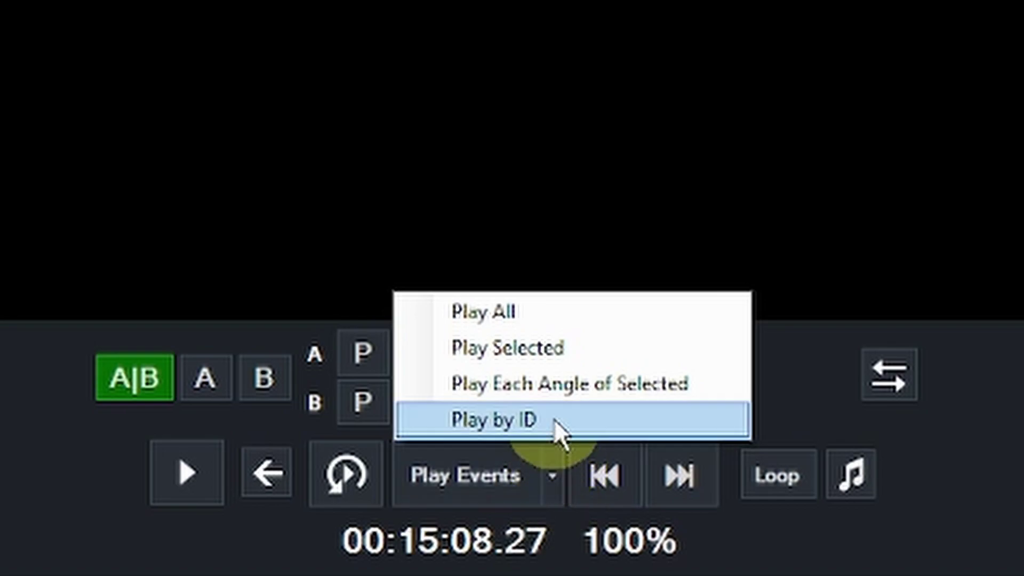
{"action": "left_click", "coordinate": [558, 310]}
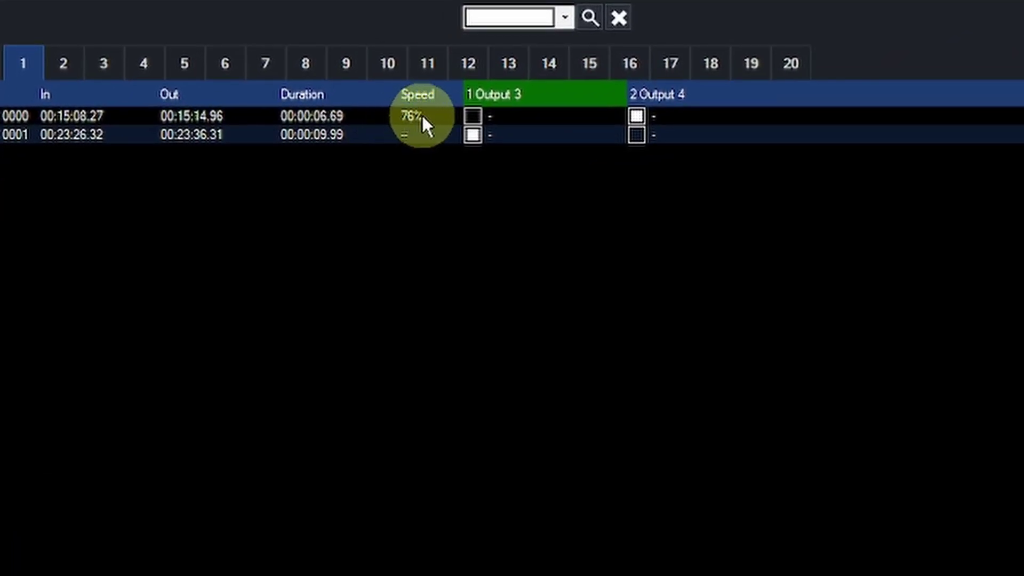
Set clip 0000 to 31% speed and clip 0001 to 100%, then select both clips.
{"action": "left_click", "coordinate": [377, 114]}
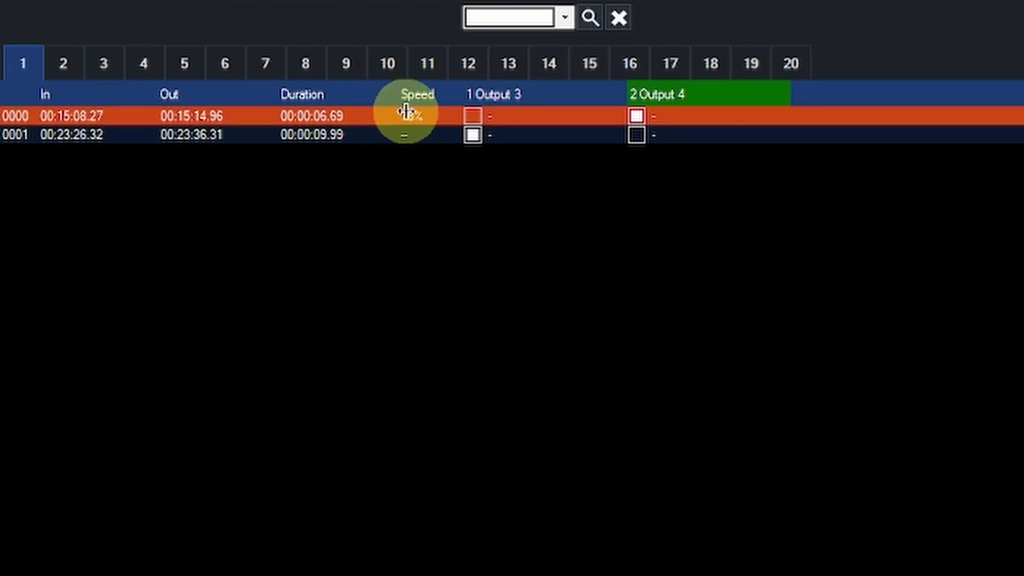
{"action": "left_click_drag", "start_coordinate": [411, 116], "coordinate": [401, 114]}
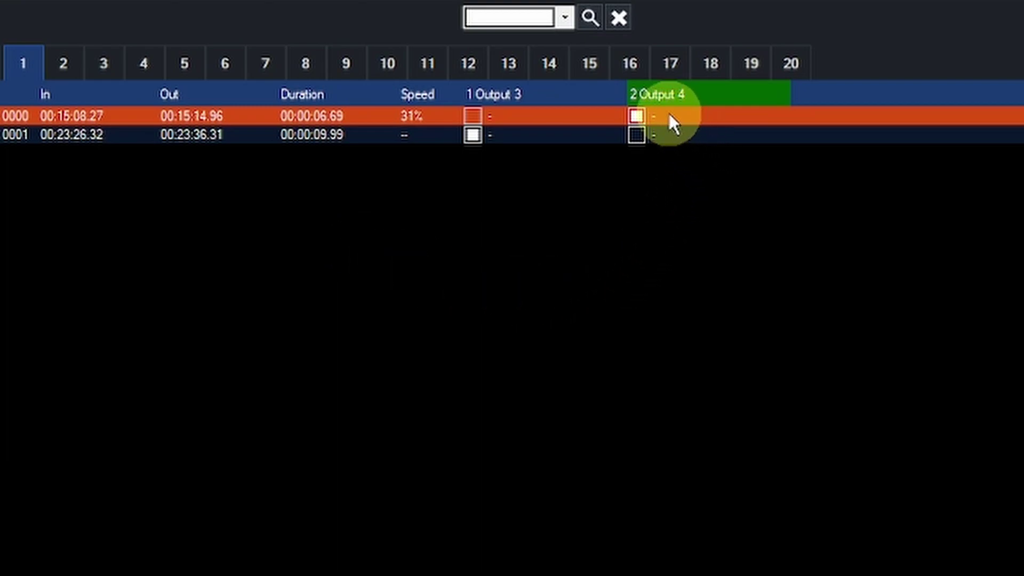
{"action": "left_click", "coordinate": [271, 135]}
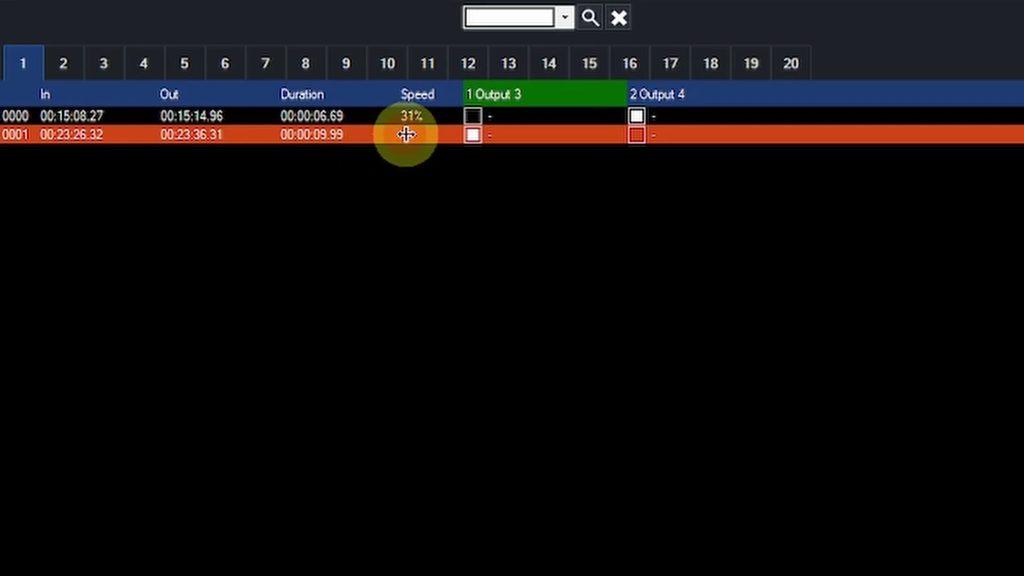
{"action": "left_click_drag", "start_coordinate": [406, 135], "coordinate": [451, 134]}
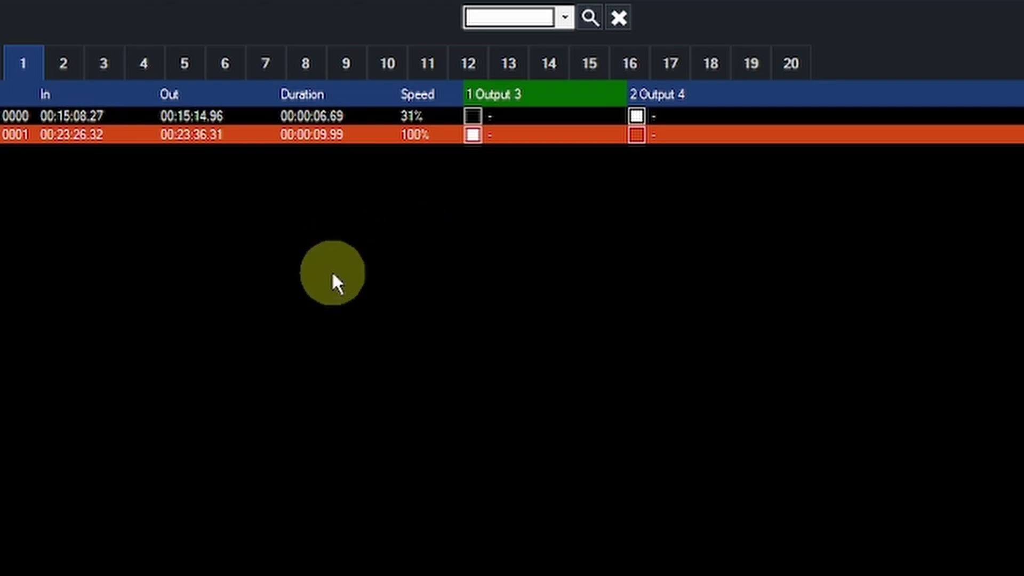
{"action": "left_click_drag", "start_coordinate": [343, 254], "coordinate": [238, 128]}
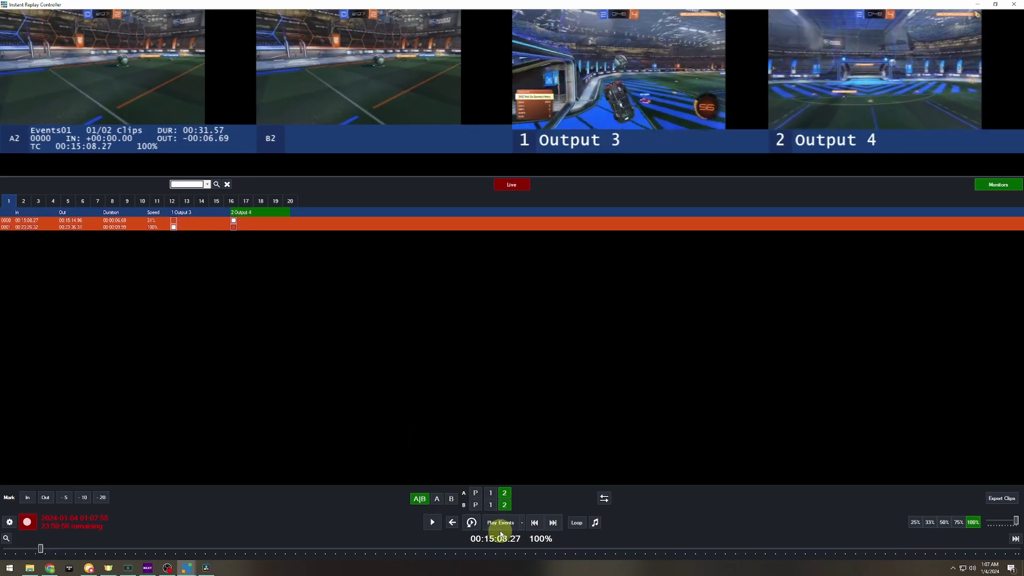
Start Play Events to send the two-clip list to Outputs 3 and 4.
{"action": "left_click", "coordinate": [499, 528]}
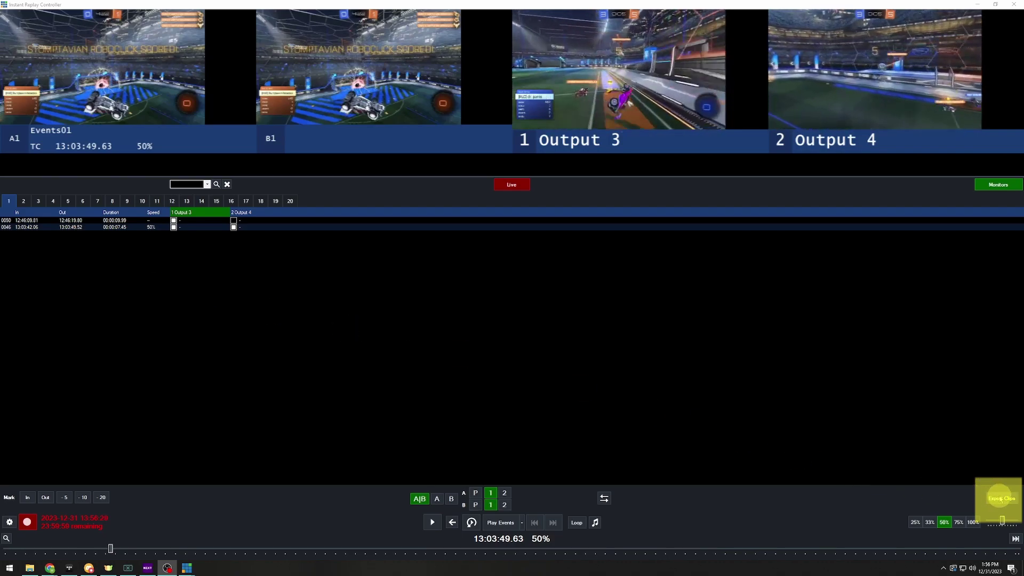
{"action": "left_click", "coordinate": [1001, 499]}
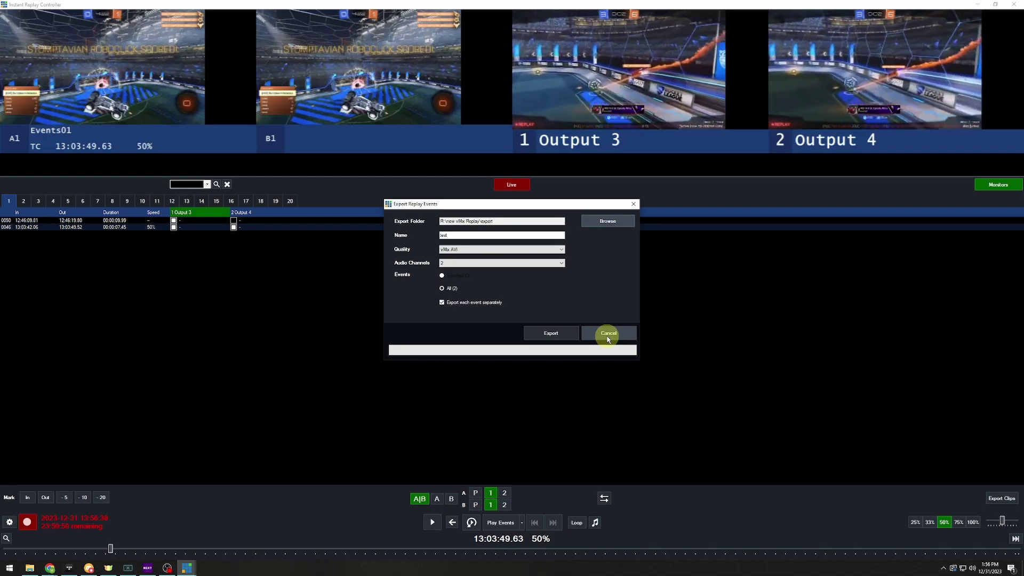
{"action": "left_click", "coordinate": [608, 336]}
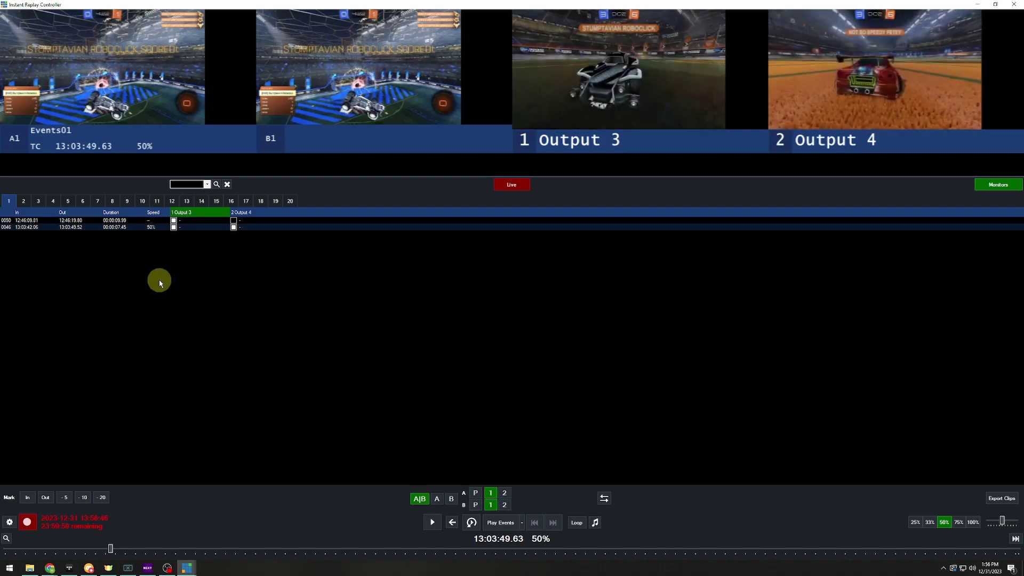
Show the events in replay list 2.
{"action": "left_click", "coordinate": [24, 202]}
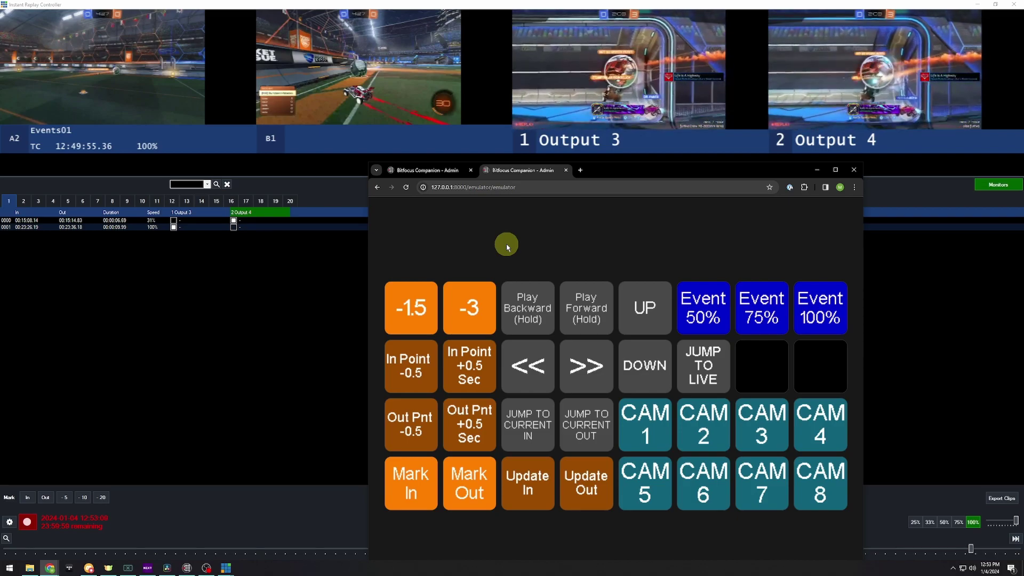
Capture clip 0008 with -3, pull its In point earlier to about 15.49 s, then play it forward.
{"action": "left_click", "coordinate": [472, 302]}
{"action": "left_click", "coordinate": [413, 372]}
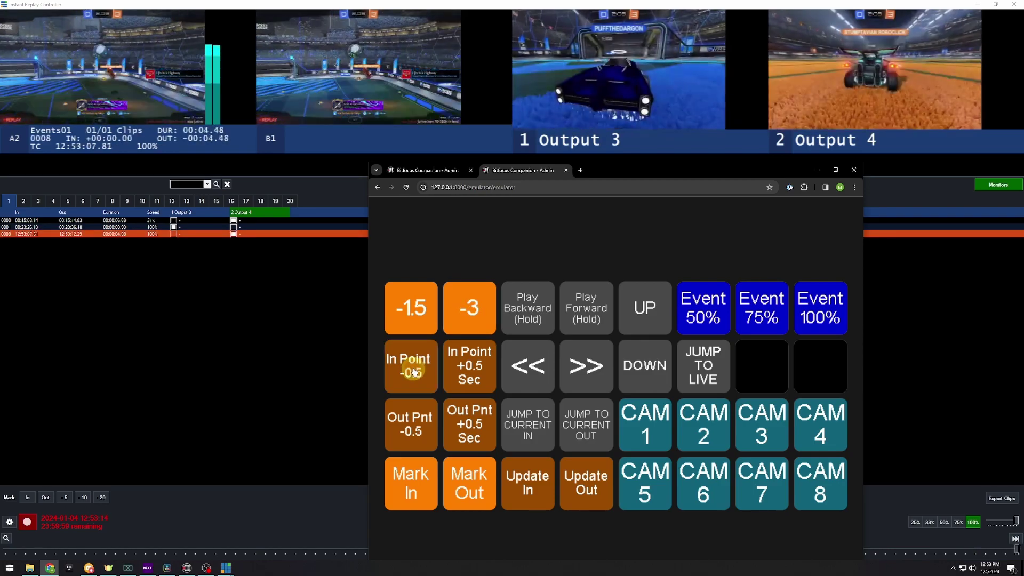
{"action": "left_click_drag", "start_coordinate": [414, 372], "coordinate": [414, 372]}
{"action": "left_click", "coordinate": [415, 372]}
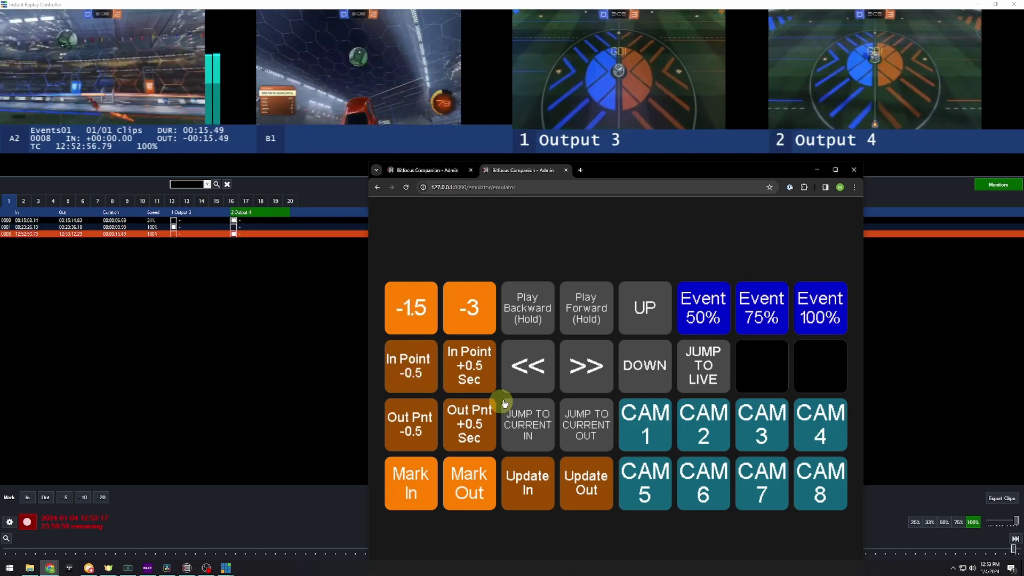